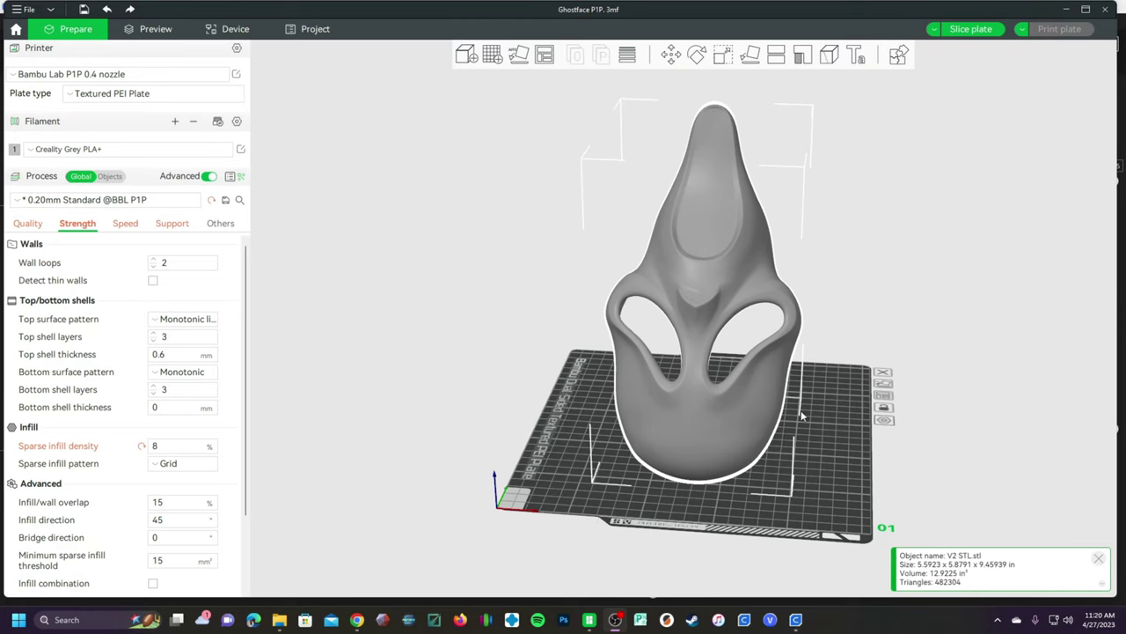
Orbit the mask around to a front view and open the Support settings
{"action": "left_click_drag", "start_coordinate": [817, 432], "coordinate": [701, 433]}
{"action": "left_click_drag", "start_coordinate": [799, 434], "coordinate": [714, 421]}
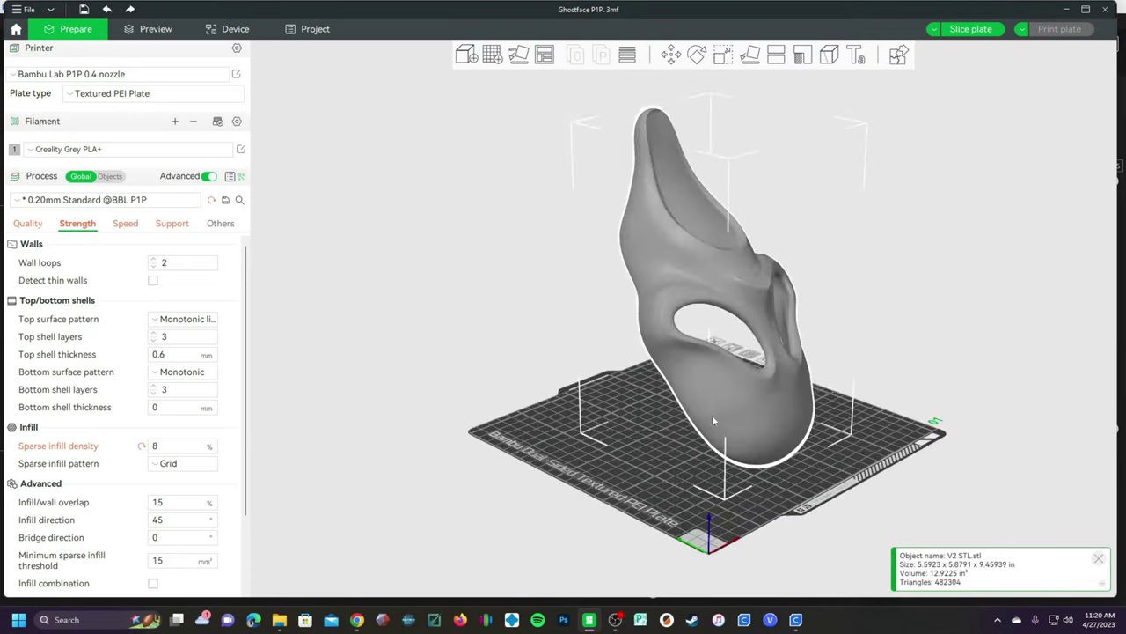
{"action": "mouse_move", "coordinate": [843, 379]}
{"action": "left_mouse_down"}
{"action": "mouse_move", "coordinate": [783, 462]}
{"action": "mouse_move", "coordinate": [749, 464]}
{"action": "left_mouse_up"}
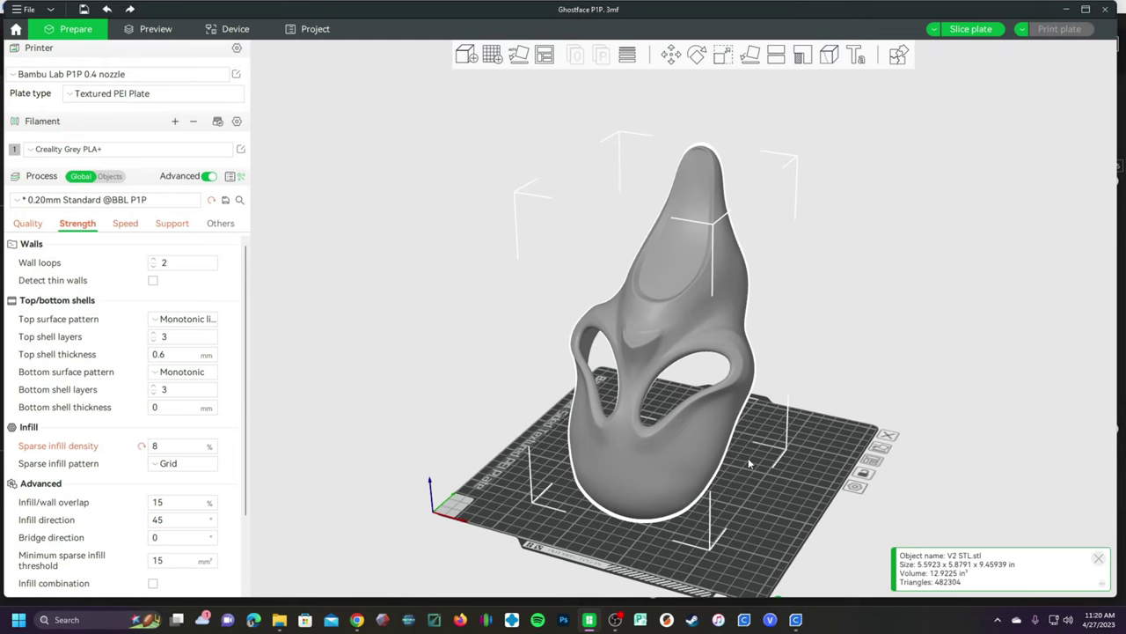
{"action": "left_click_drag", "start_coordinate": [748, 464], "coordinate": [710, 466]}
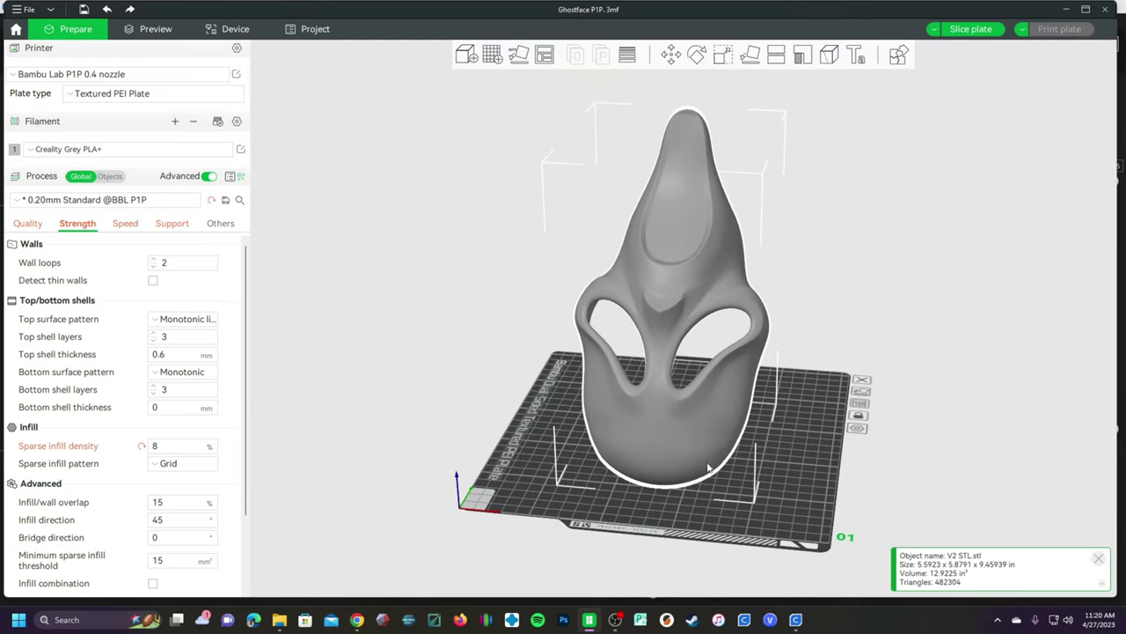
{"action": "left_click", "coordinate": [171, 224]}
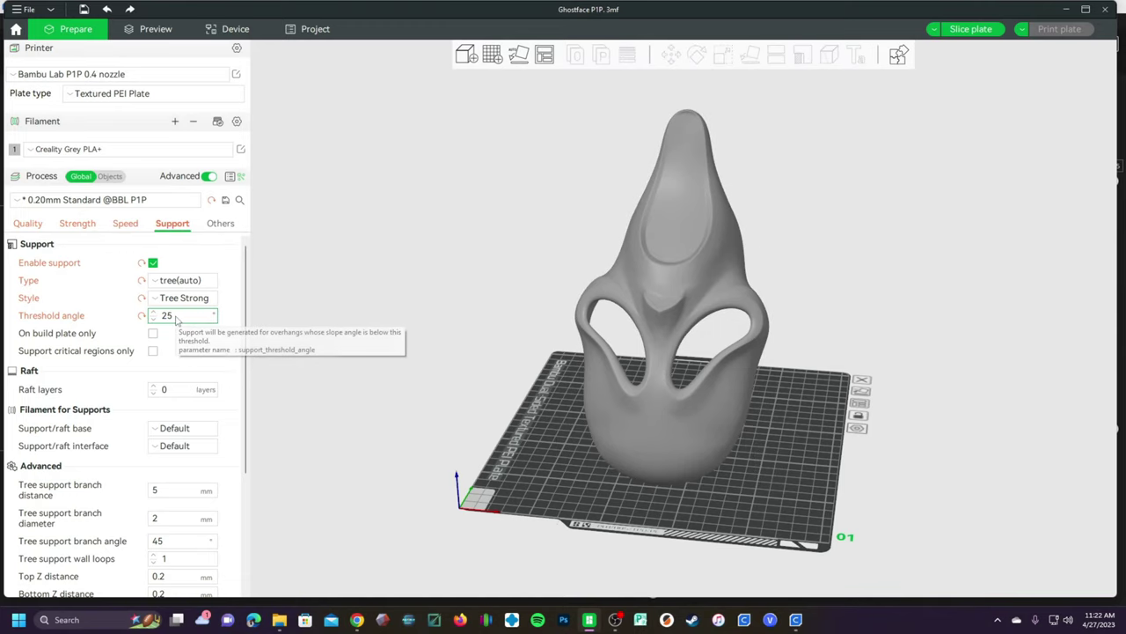
Change the support threshold angle from 25 to 30, after trying 60
{"action": "double_click", "coordinate": [165, 315]}
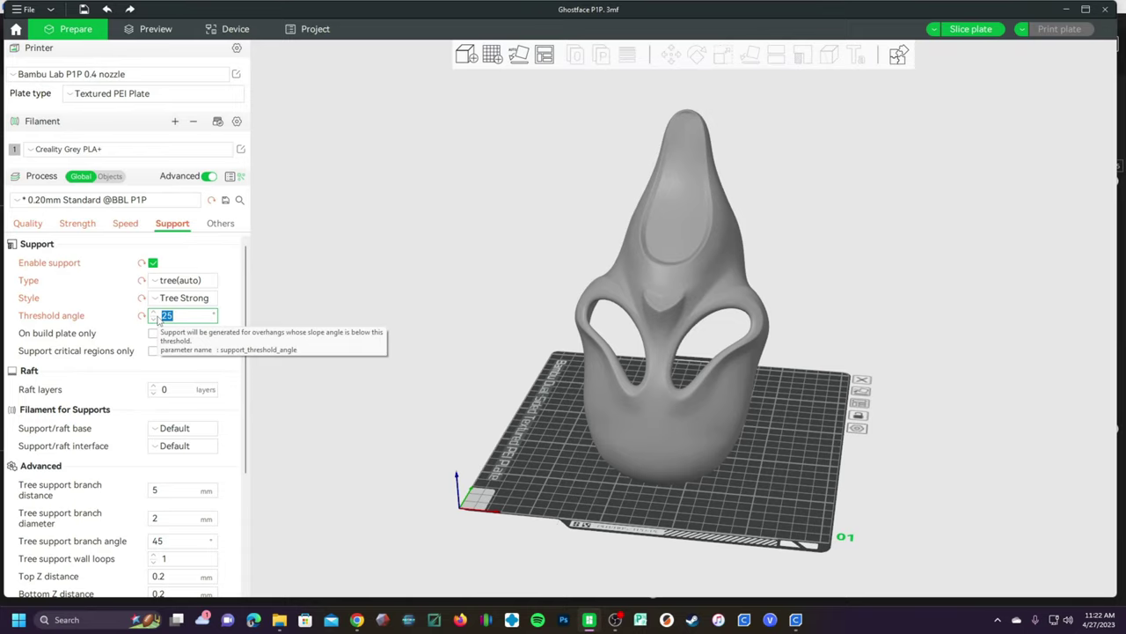
{"action": "left_click", "coordinate": [186, 323]}
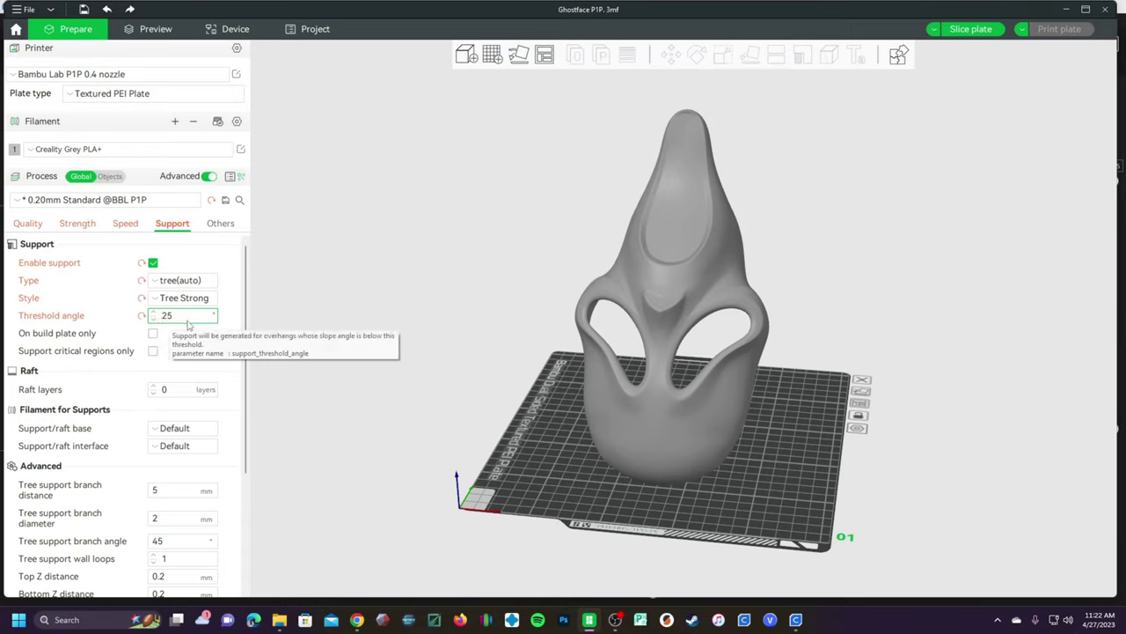
{"action": "double_click", "coordinate": [187, 322]}
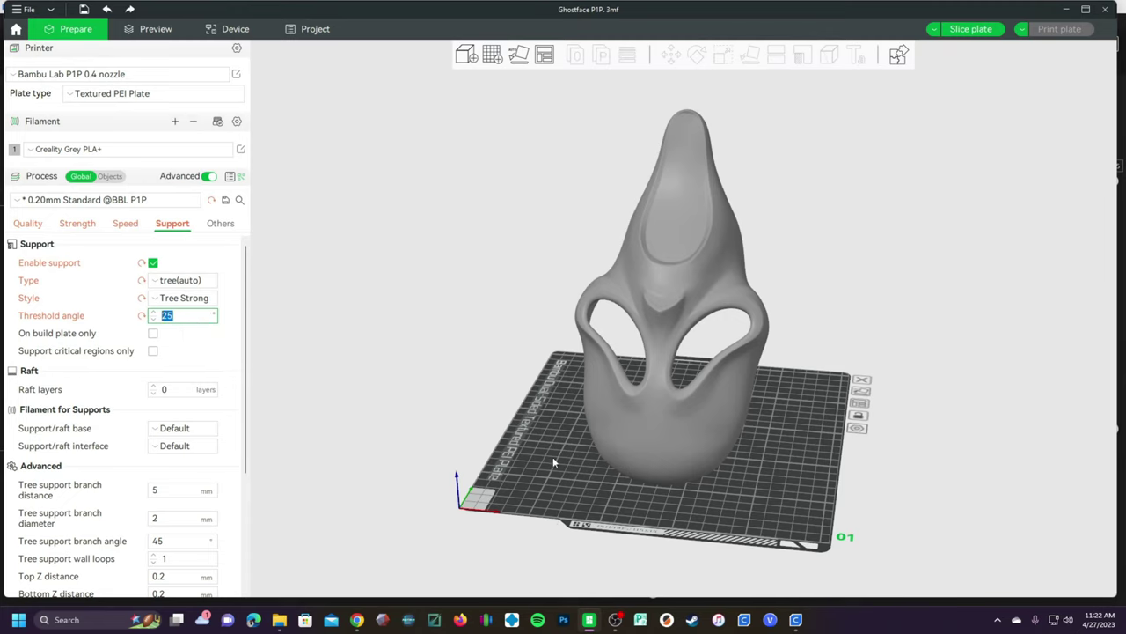
{"action": "left_click_drag", "start_coordinate": [826, 512], "coordinate": [746, 500]}
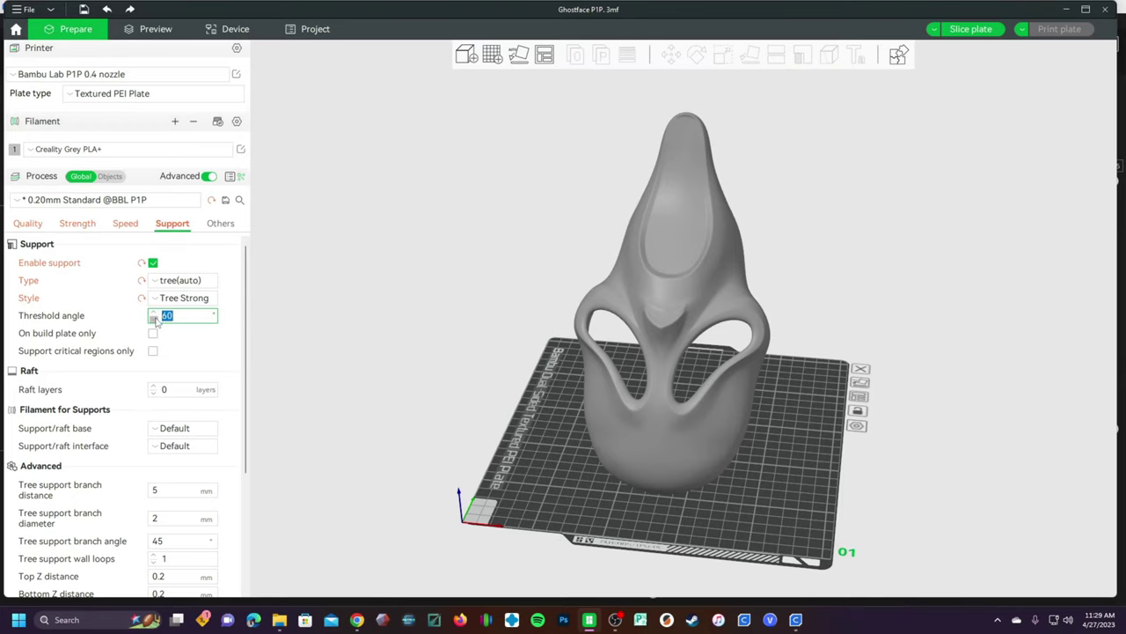
{"action": "type", "text": "60"}
{"action": "double_click", "coordinate": [162, 321]}
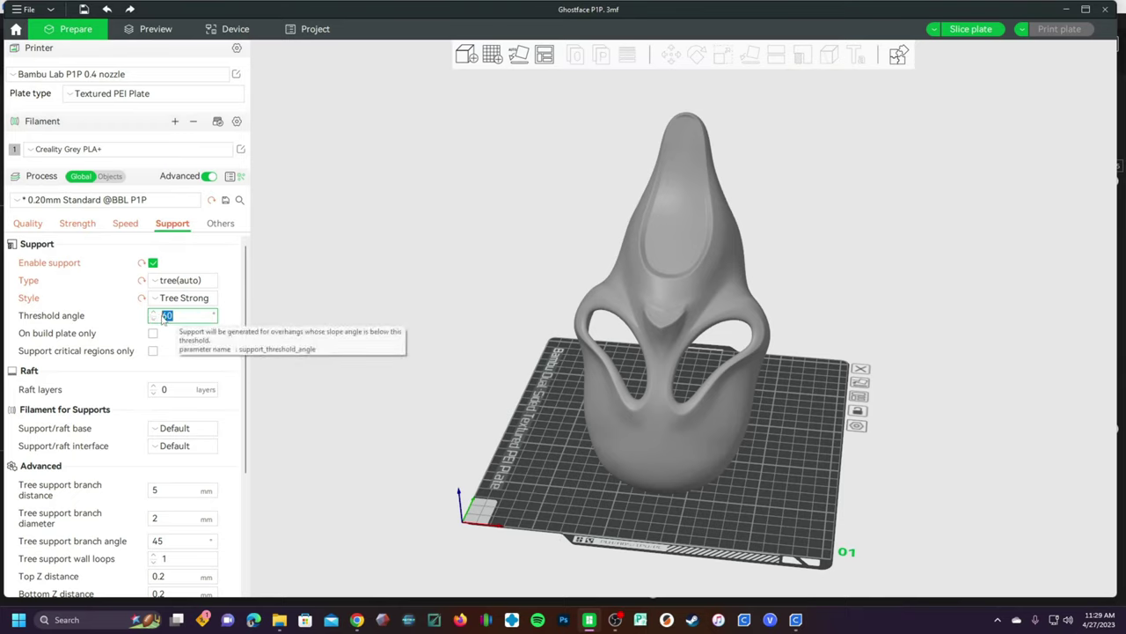
{"action": "type", "text": "30"}
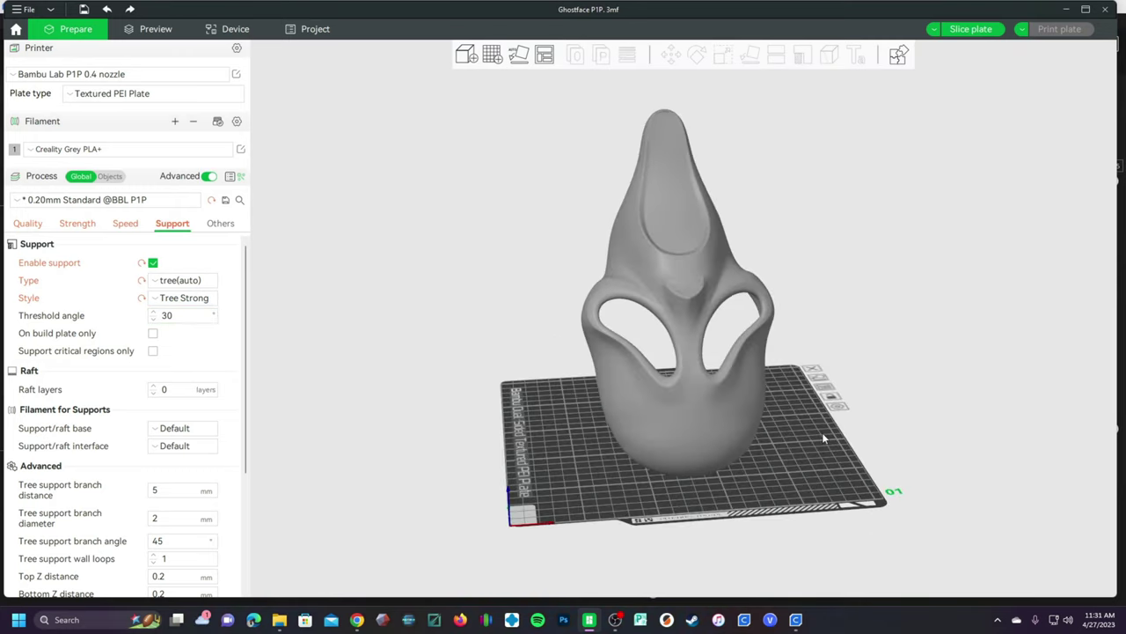
Select the mask, look at it in Support Painting, and slice plate 1
{"action": "left_click_drag", "start_coordinate": [822, 432], "coordinate": [682, 146]}
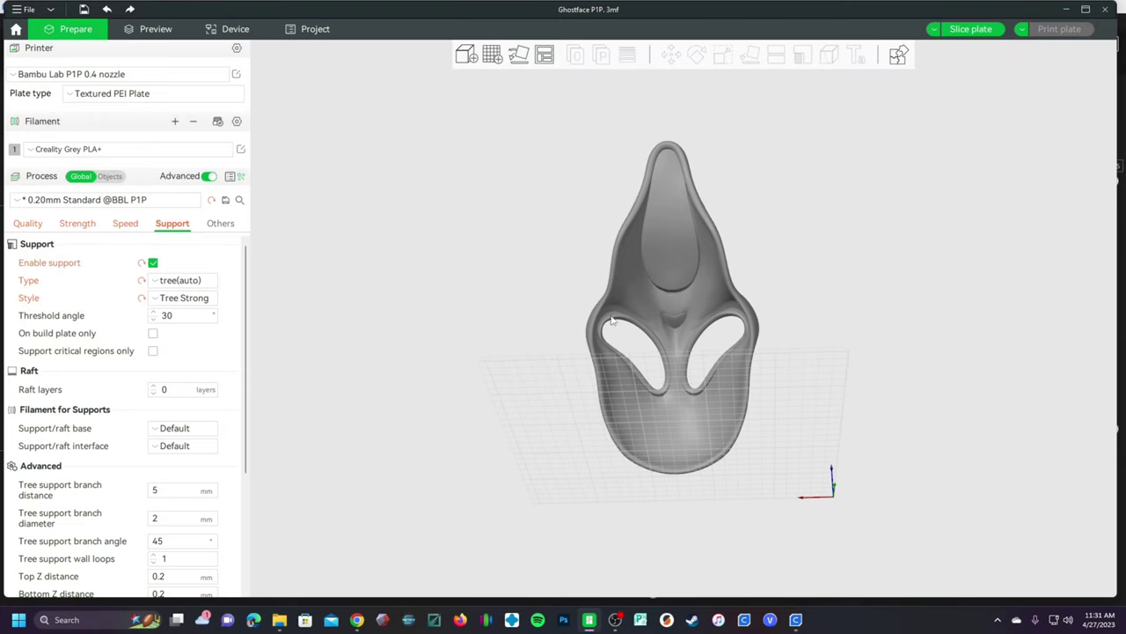
{"action": "left_click_drag", "start_coordinate": [764, 390], "coordinate": [769, 421]}
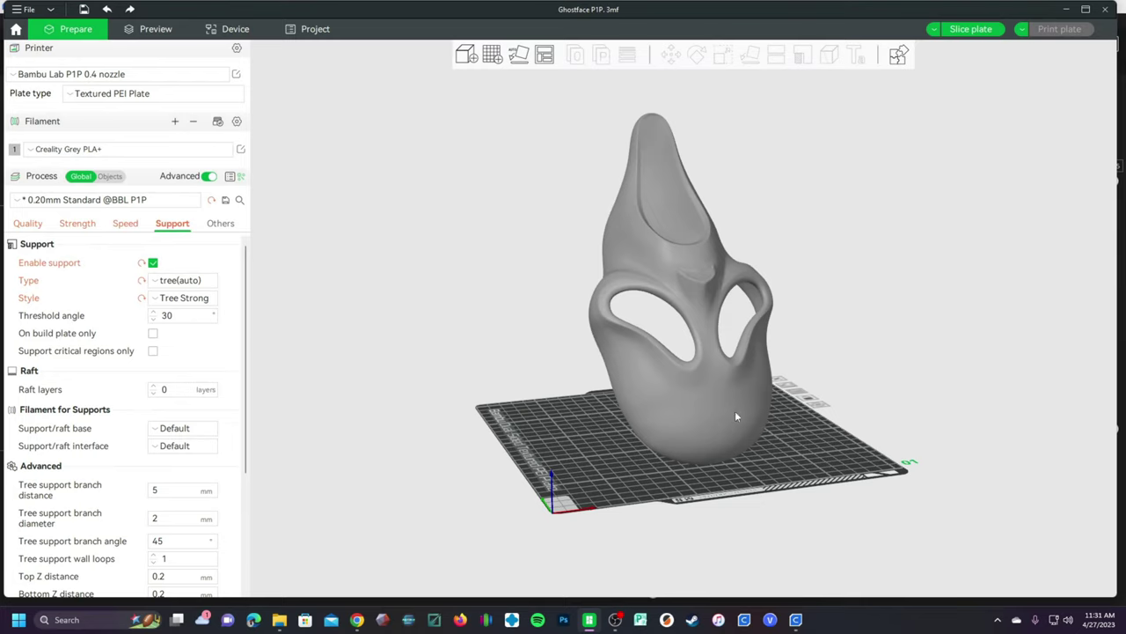
{"action": "left_click", "coordinate": [691, 387]}
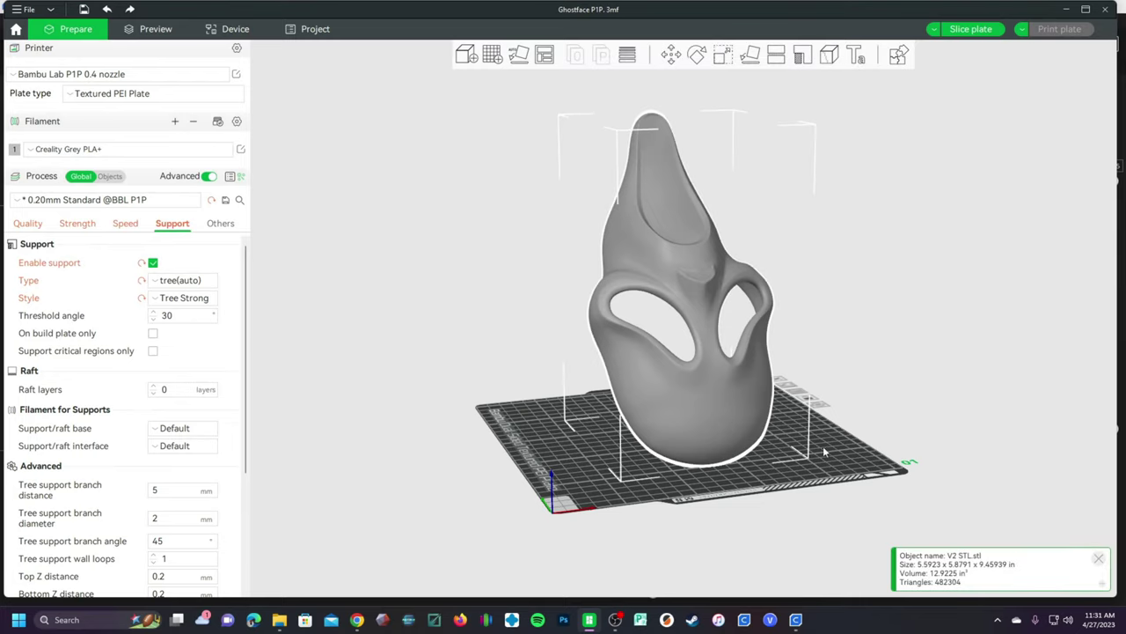
{"action": "left_click", "coordinate": [800, 55]}
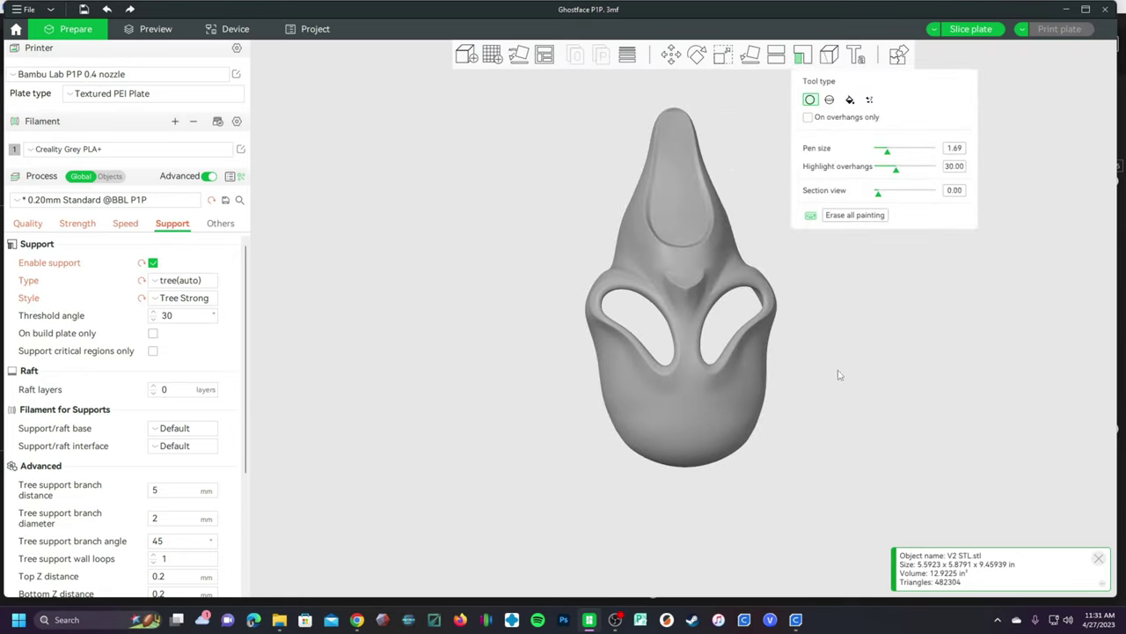
{"action": "mouse_move", "coordinate": [870, 369]}
{"action": "left_mouse_down"}
{"action": "mouse_move", "coordinate": [874, 359]}
{"action": "mouse_move", "coordinate": [782, 364]}
{"action": "mouse_move", "coordinate": [750, 327]}
{"action": "mouse_move", "coordinate": [762, 290]}
{"action": "mouse_move", "coordinate": [738, 322]}
{"action": "mouse_move", "coordinate": [767, 320]}
{"action": "mouse_move", "coordinate": [500, 360]}
{"action": "mouse_move", "coordinate": [633, 393]}
{"action": "left_mouse_up"}
{"action": "left_click", "coordinate": [972, 29]}
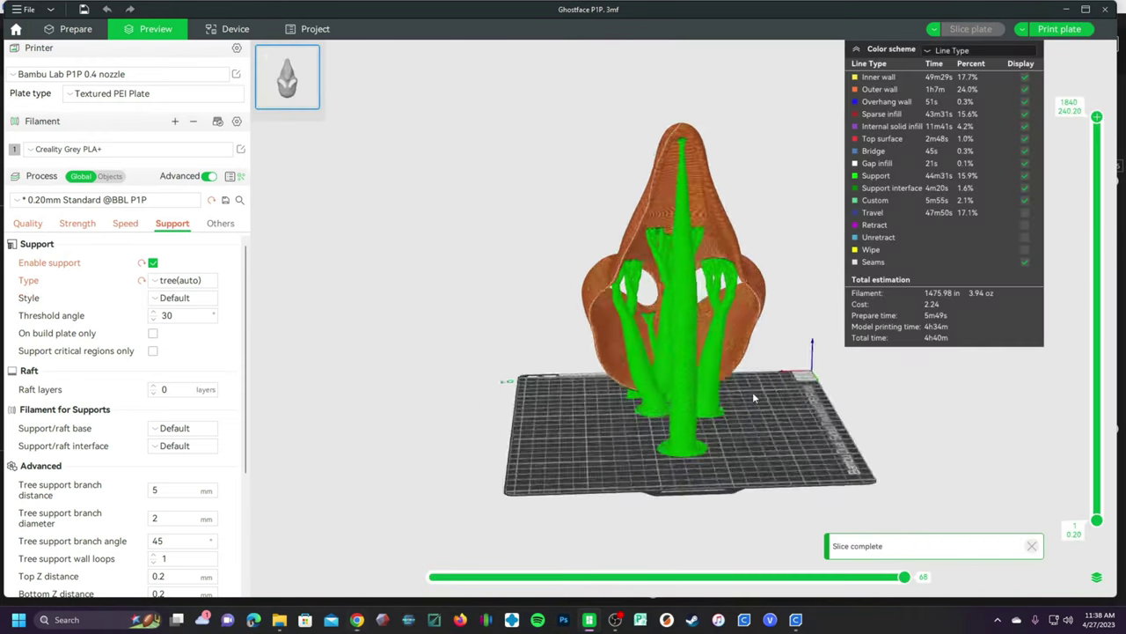
Orbit and zoom around the sliced mask to check the tree supports inside and beneath it
{"action": "left_click_drag", "start_coordinate": [753, 399], "coordinate": [750, 431]}
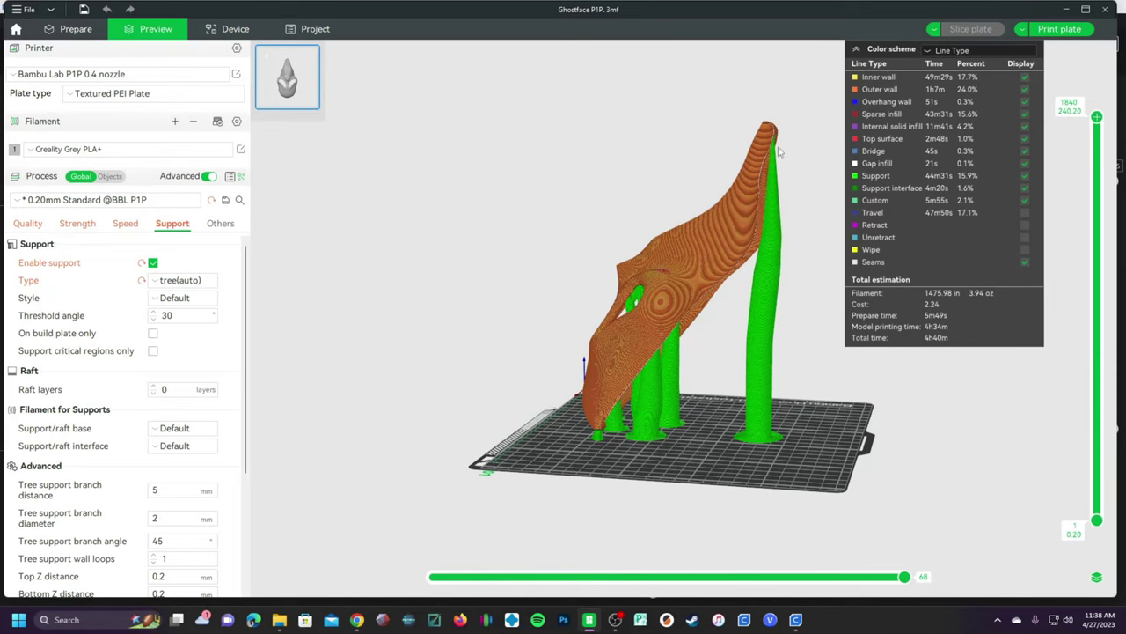
{"action": "left_click_drag", "start_coordinate": [797, 325], "coordinate": [736, 329]}
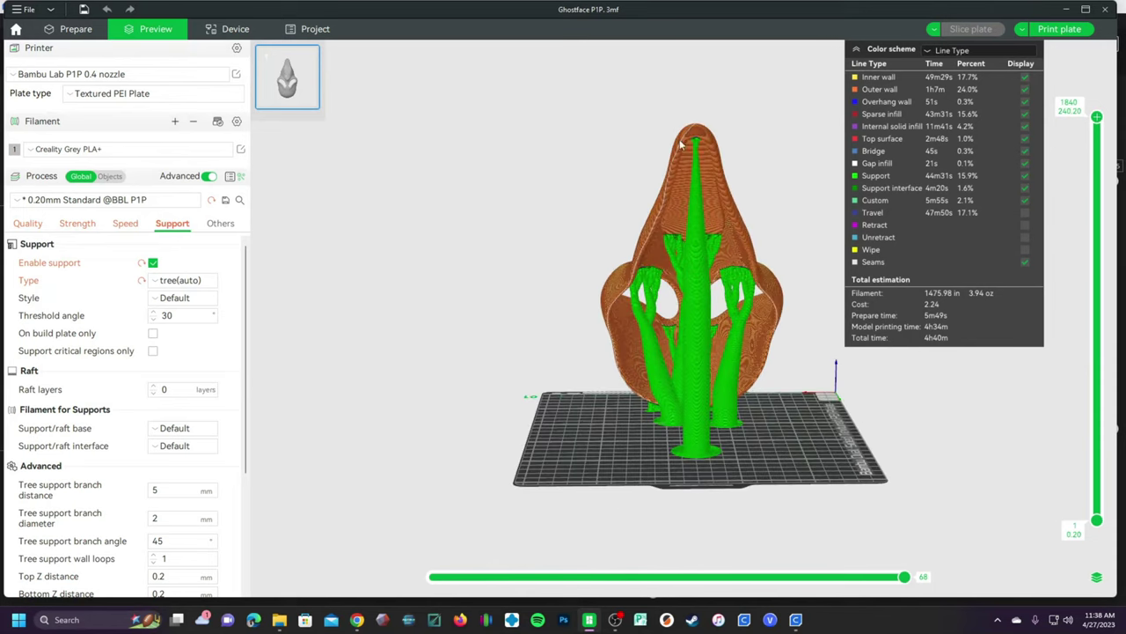
{"action": "left_click_drag", "start_coordinate": [697, 148], "coordinate": [651, 208]}
{"action": "scroll", "coordinate": [711, 179], "scroll_direction": "up", "scroll_amount": 5}
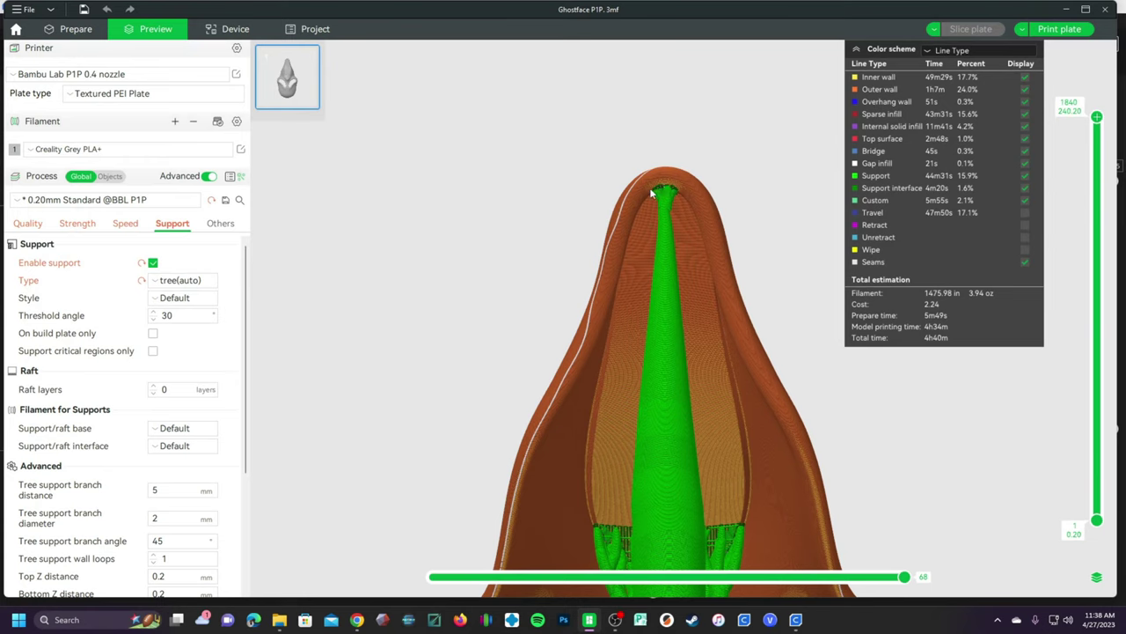
{"action": "left_click_drag", "start_coordinate": [651, 201], "coordinate": [759, 519]}
{"action": "scroll", "coordinate": [753, 363], "scroll_direction": "up", "scroll_amount": 3}
{"action": "left_click_drag", "start_coordinate": [784, 462], "coordinate": [717, 352]}
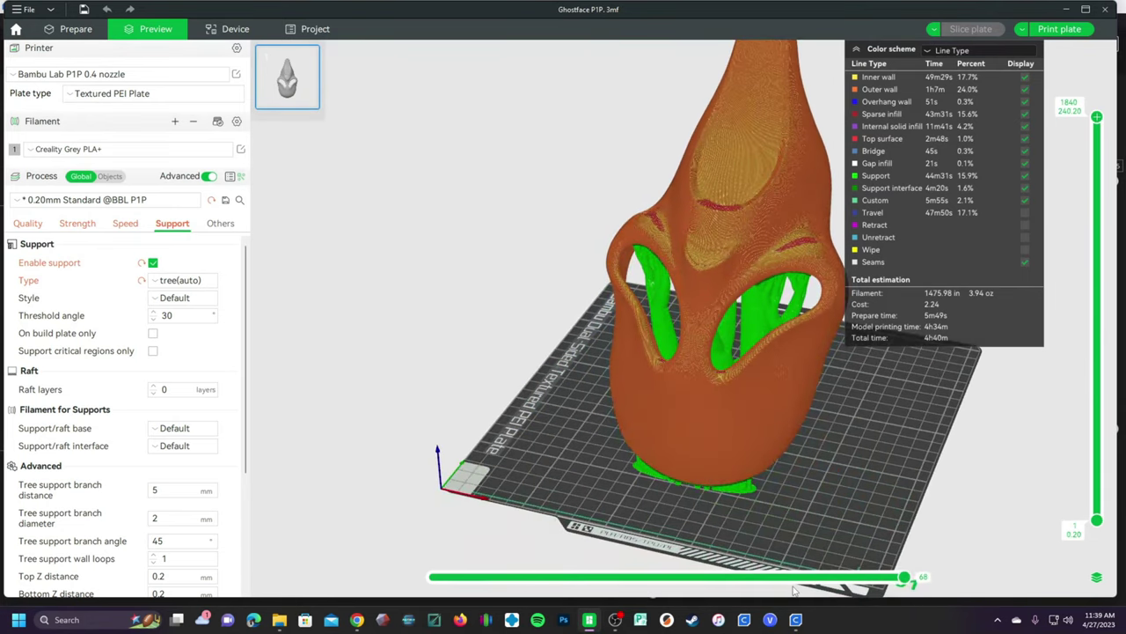
{"action": "scroll", "coordinate": [748, 484], "scroll_direction": "up", "scroll_amount": 4}
{"action": "left_click_drag", "start_coordinate": [737, 524], "coordinate": [655, 386]}
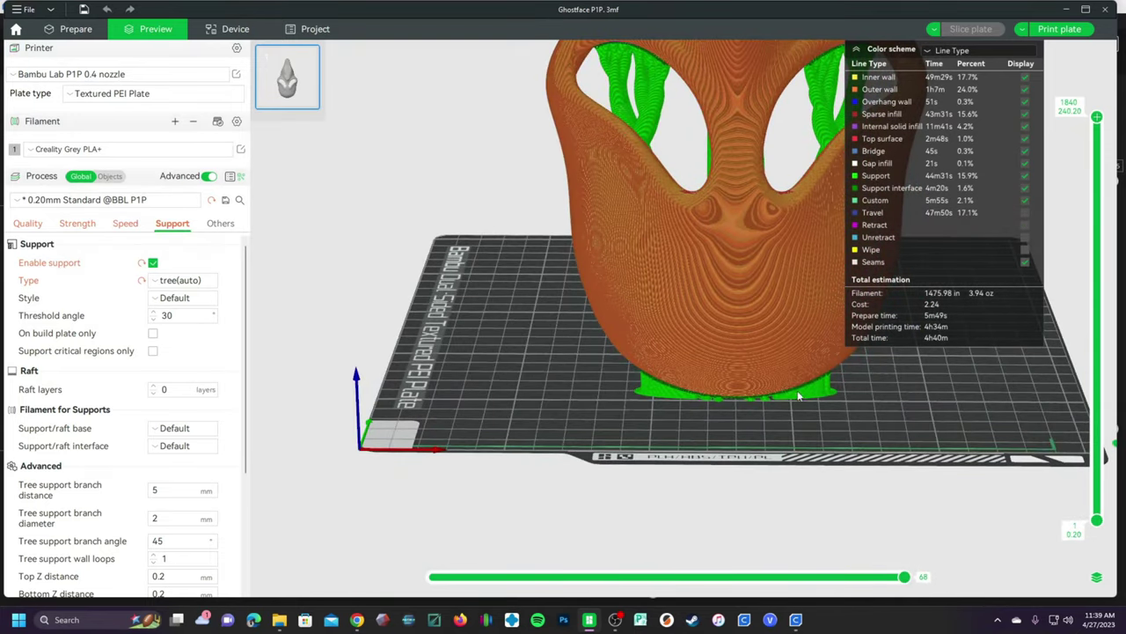
Orbit and zoom the preview to view the tree supports from above and below
{"action": "left_click_drag", "start_coordinate": [844, 430], "coordinate": [774, 357]}
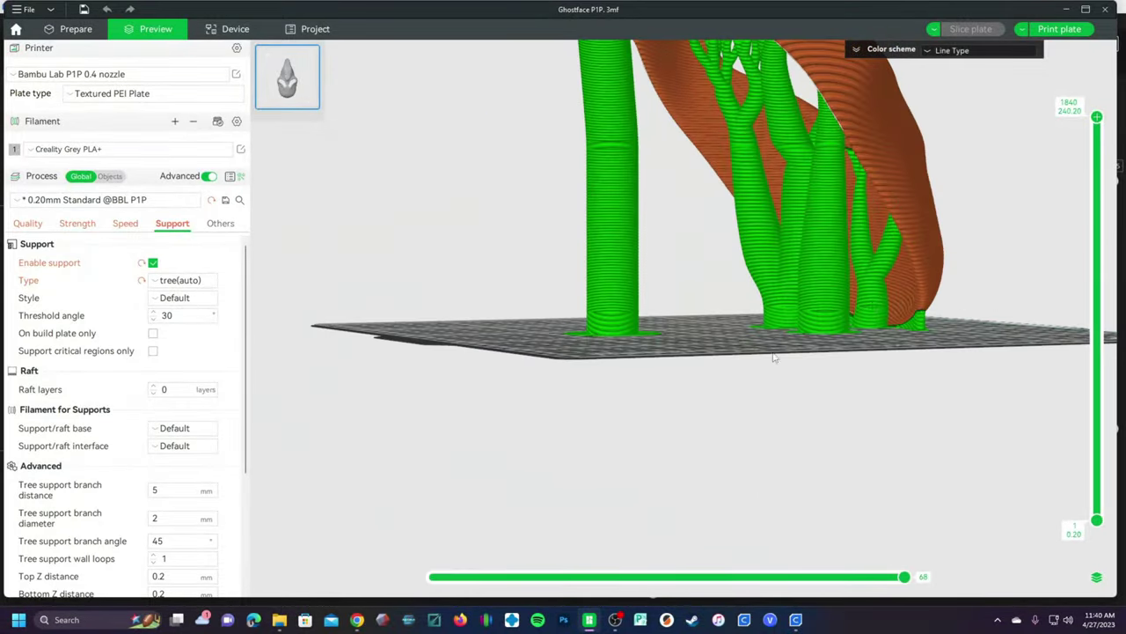
{"action": "left_click_drag", "start_coordinate": [923, 228], "coordinate": [742, 234]}
{"action": "scroll", "coordinate": [742, 235], "scroll_direction": "up", "scroll_amount": 5}
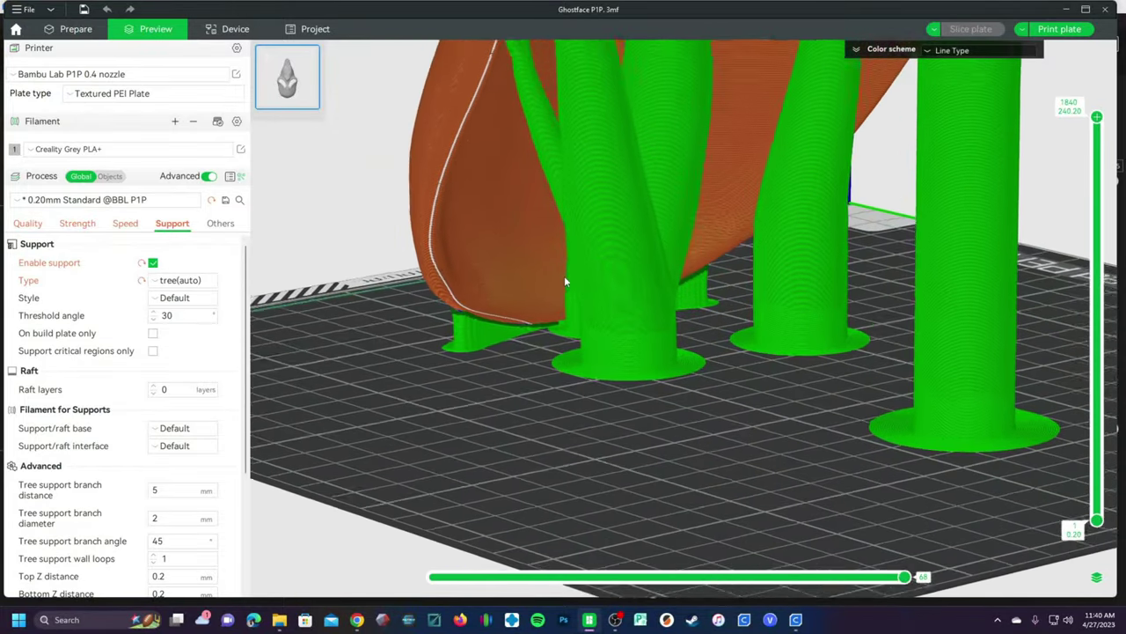
{"action": "left_click_drag", "start_coordinate": [565, 282], "coordinate": [507, 215]}
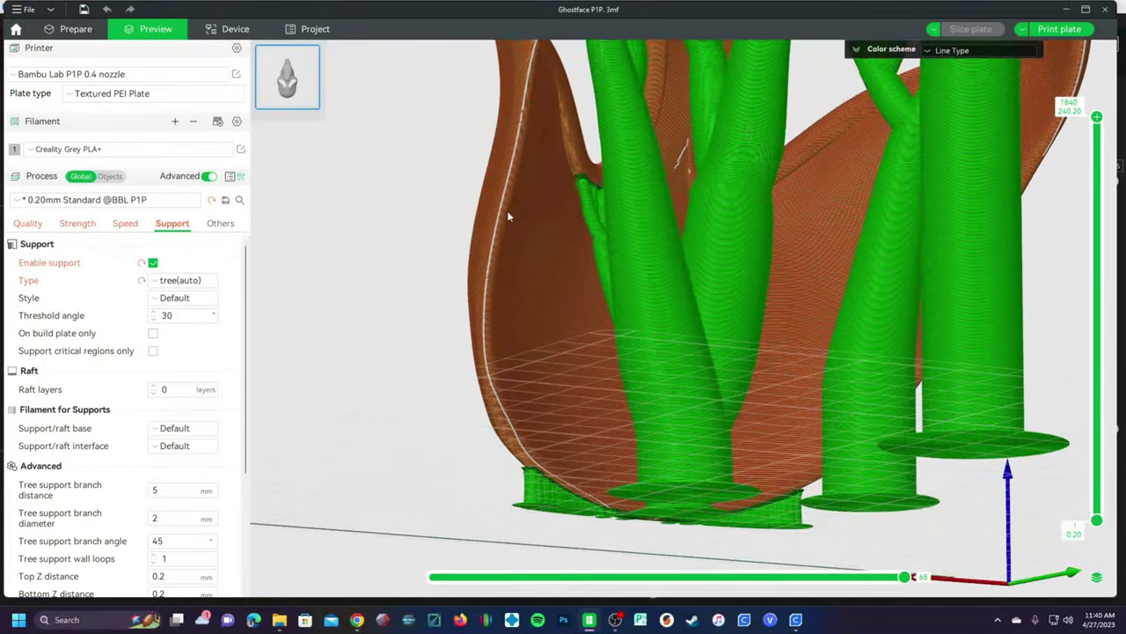
{"action": "left_click_drag", "start_coordinate": [583, 208], "coordinate": [540, 201]}
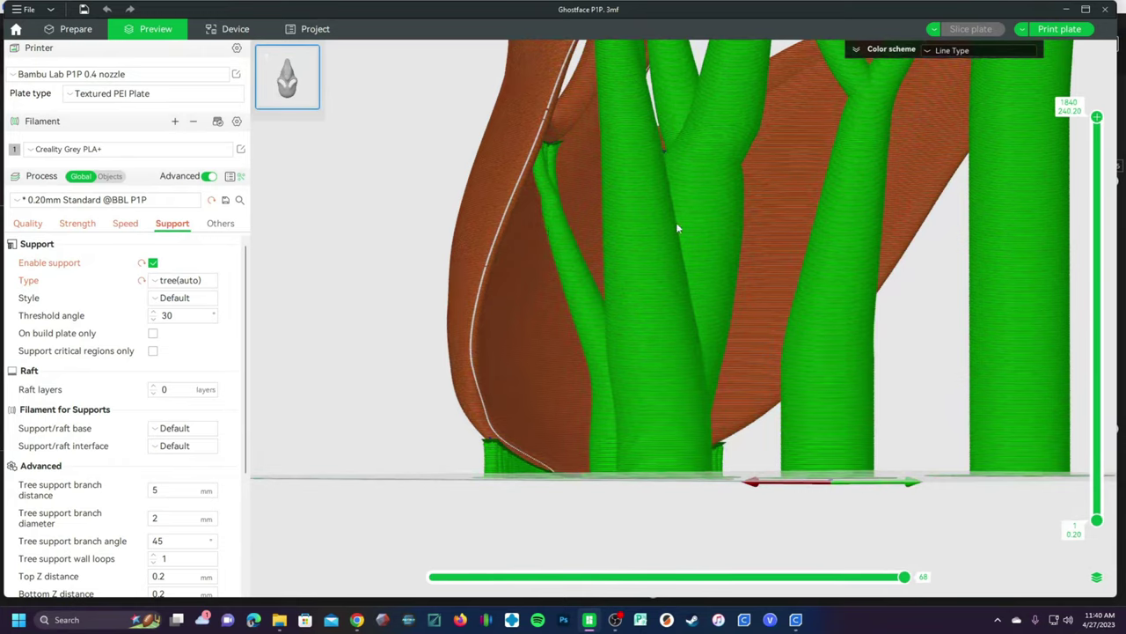
{"action": "scroll", "coordinate": [675, 231], "scroll_direction": "down", "scroll_amount": 3}
{"action": "left_click_drag", "start_coordinate": [660, 227], "coordinate": [728, 475]}
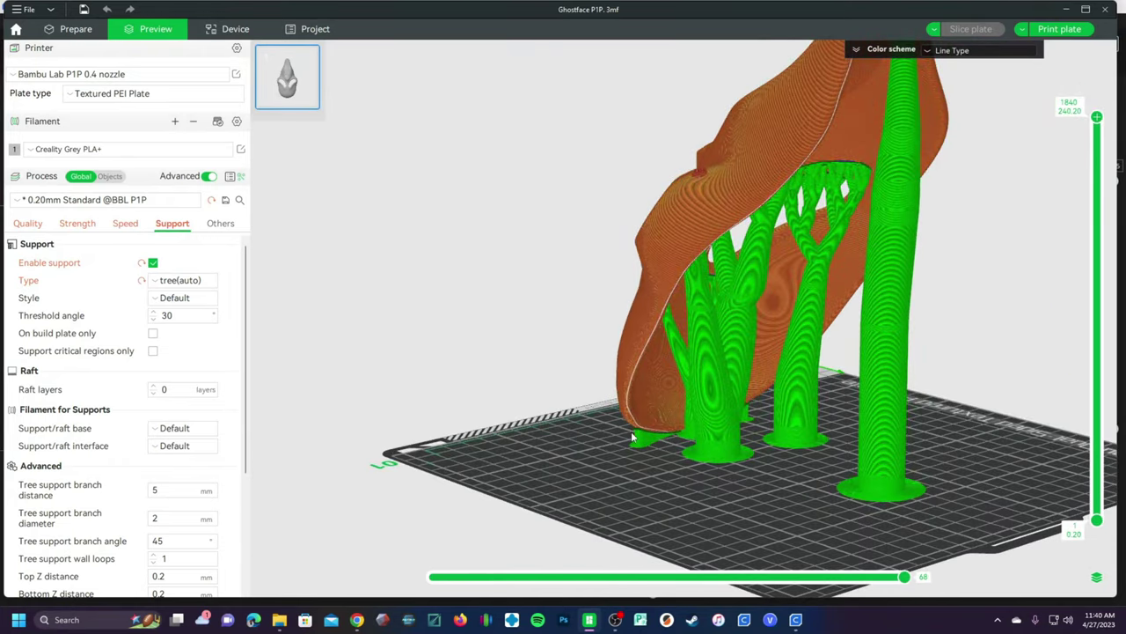
{"action": "left_click_drag", "start_coordinate": [632, 382], "coordinate": [846, 415]}
{"action": "left_click_drag", "start_coordinate": [965, 472], "coordinate": [695, 490]}
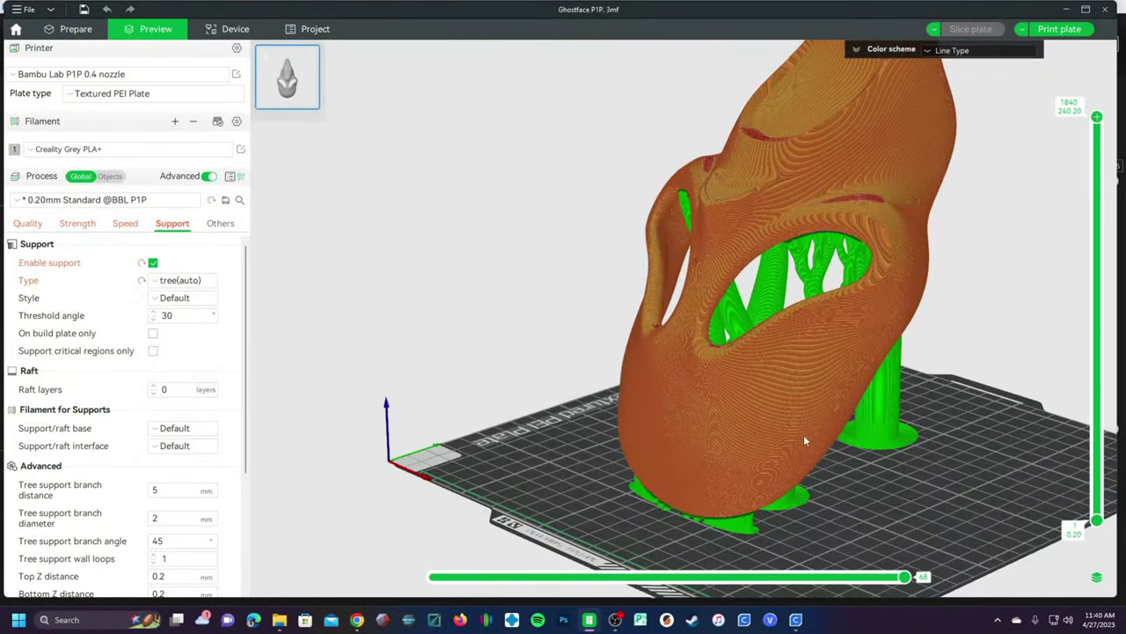
Inspect the supports from the sides and front, then return to the unsliced mask in Prepare
{"action": "left_click_drag", "start_coordinate": [803, 439], "coordinate": [666, 343]}
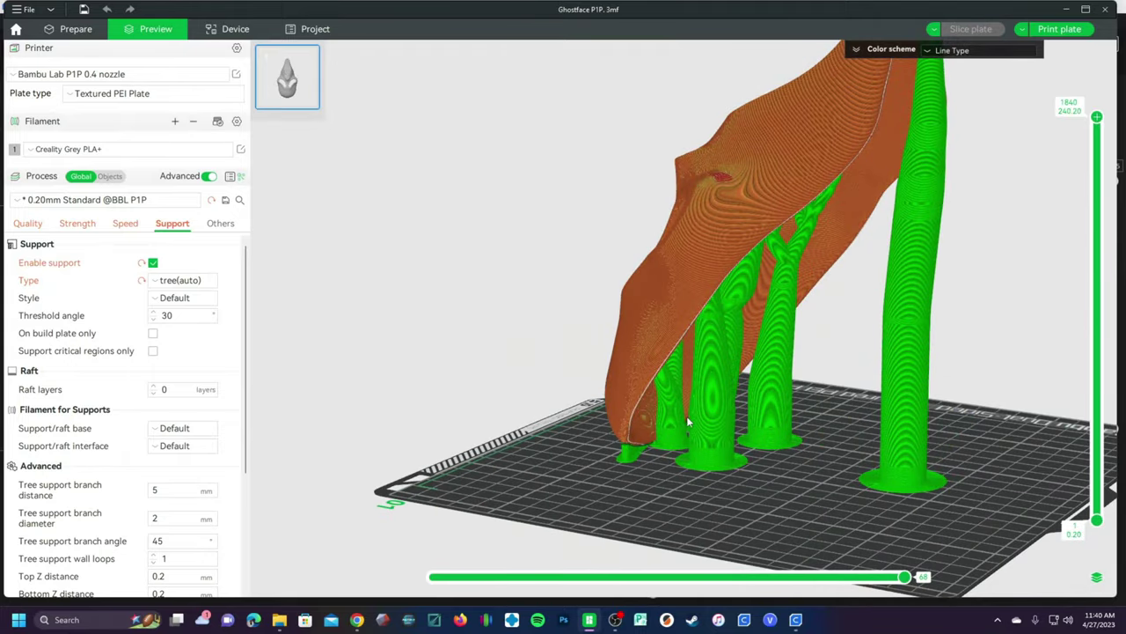
{"action": "left_click_drag", "start_coordinate": [639, 442], "coordinate": [928, 420]}
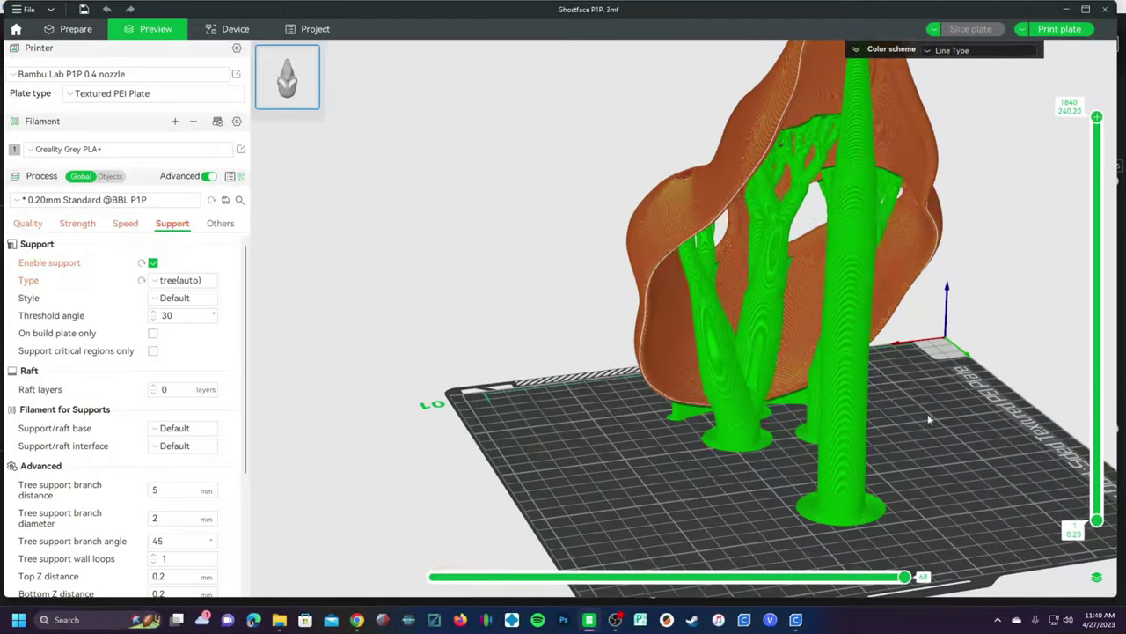
{"action": "left_click_drag", "start_coordinate": [647, 371], "coordinate": [964, 409]}
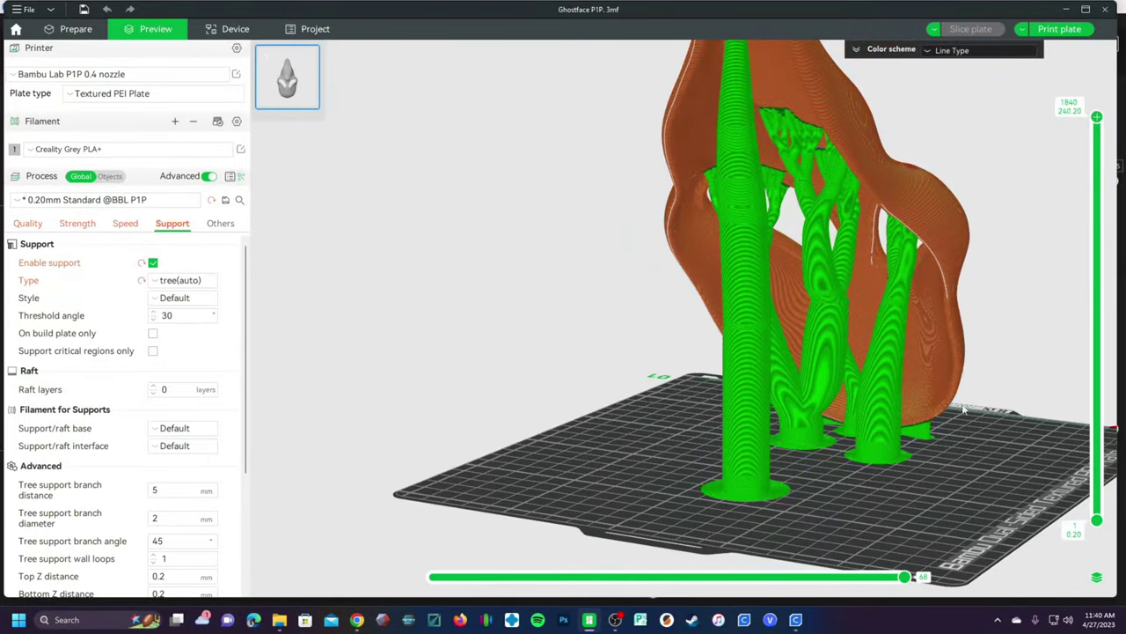
{"action": "left_click_drag", "start_coordinate": [983, 449], "coordinate": [951, 372]}
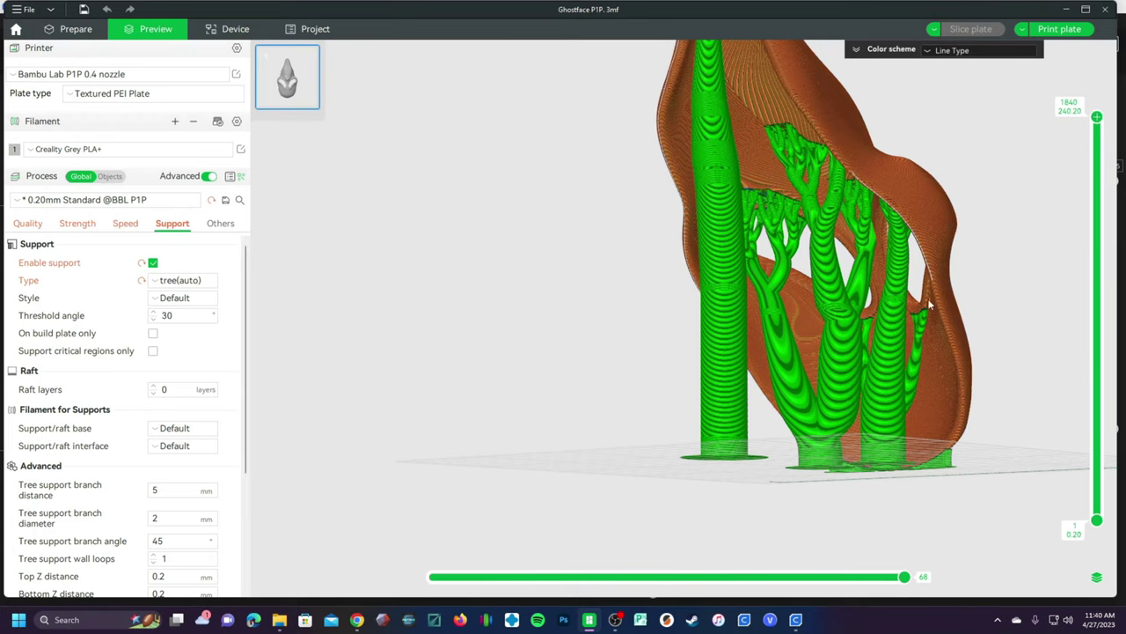
{"action": "left_click_drag", "start_coordinate": [910, 322], "coordinate": [770, 256]}
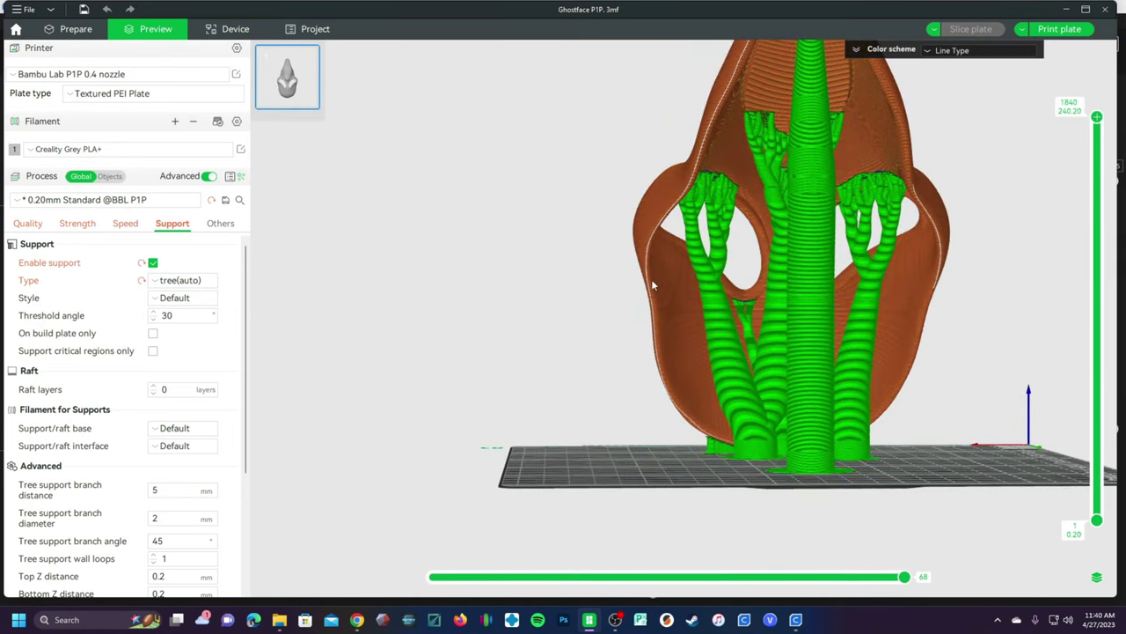
{"action": "left_click_drag", "start_coordinate": [653, 284], "coordinate": [680, 264]}
{"action": "scroll", "coordinate": [679, 264], "scroll_direction": "down", "scroll_amount": 3}
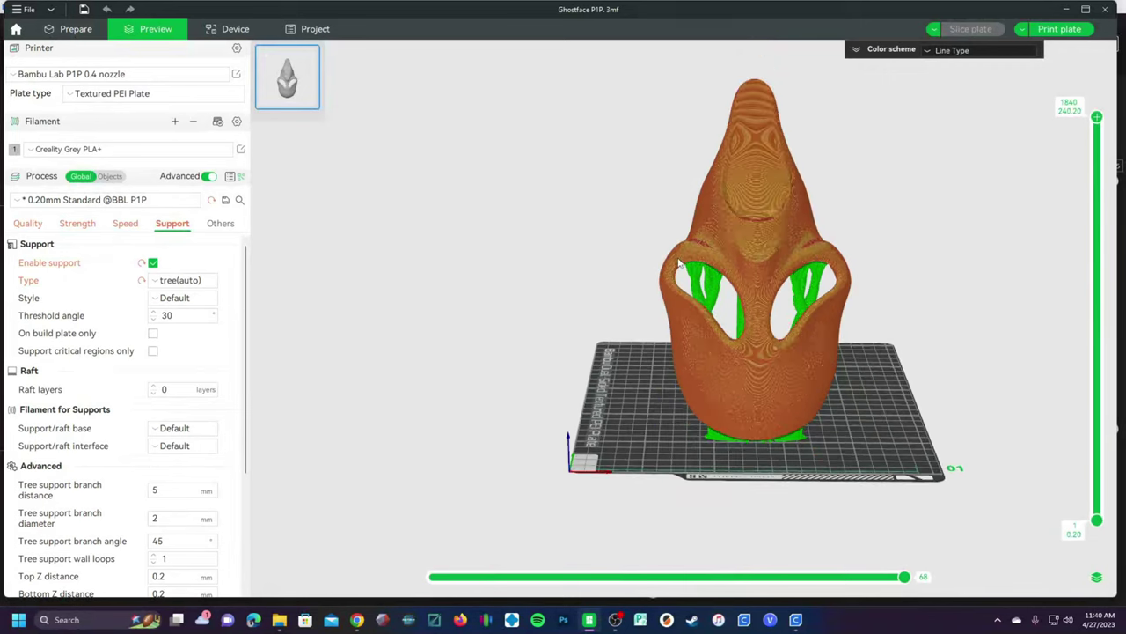
{"action": "right_click_drag", "start_coordinate": [679, 264], "coordinate": [501, 263]}
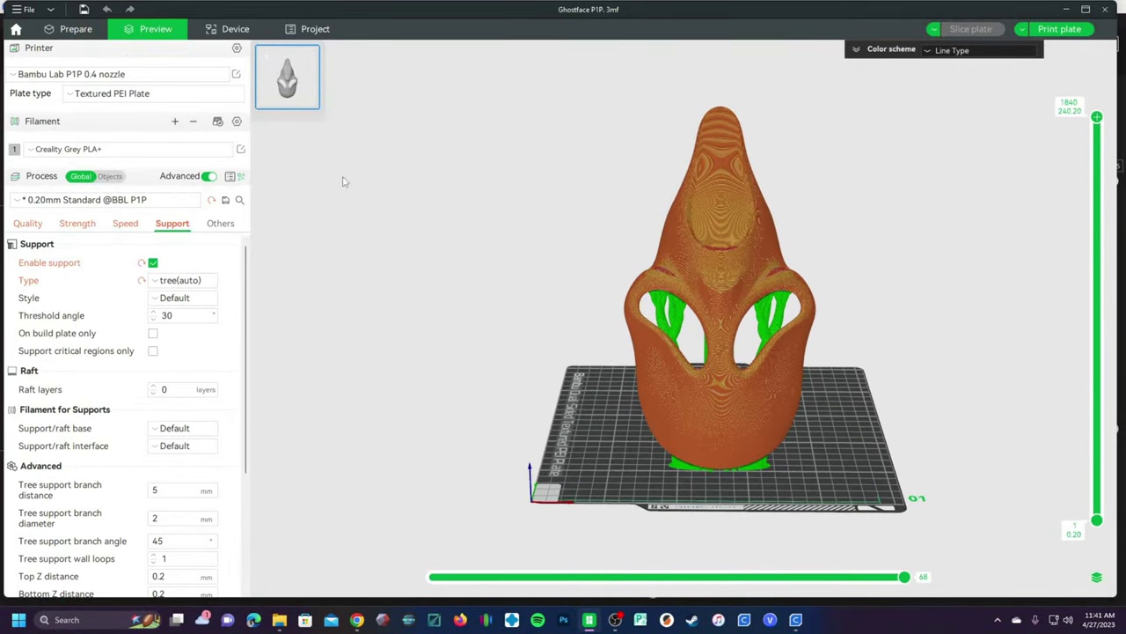
{"action": "left_click", "coordinate": [76, 29]}
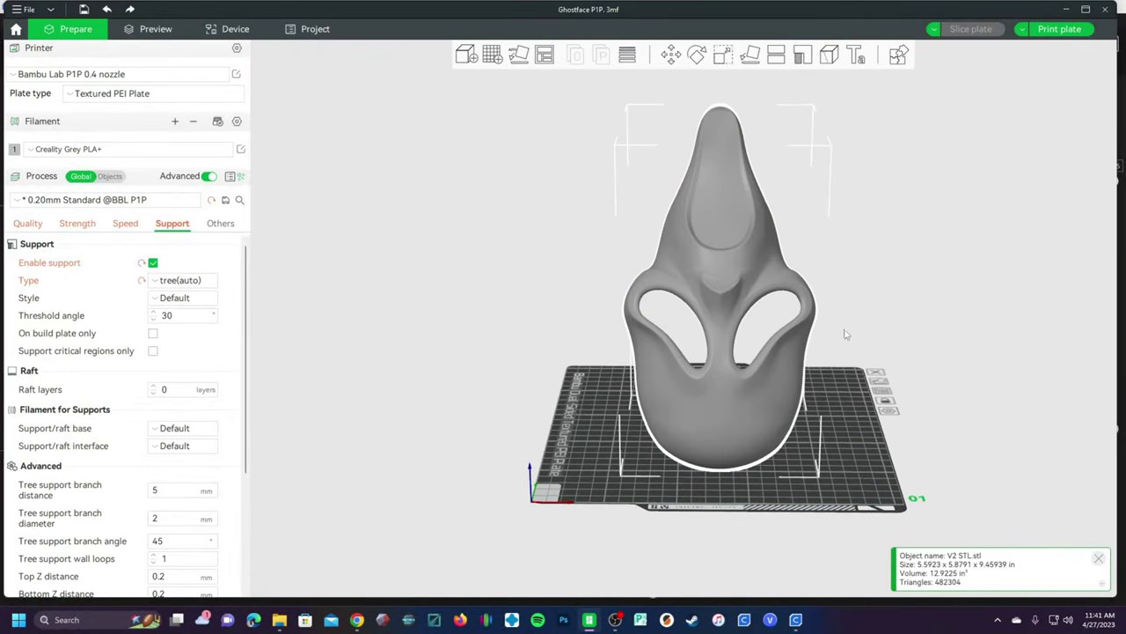
{"action": "left_click_drag", "start_coordinate": [878, 358], "coordinate": [767, 279]}
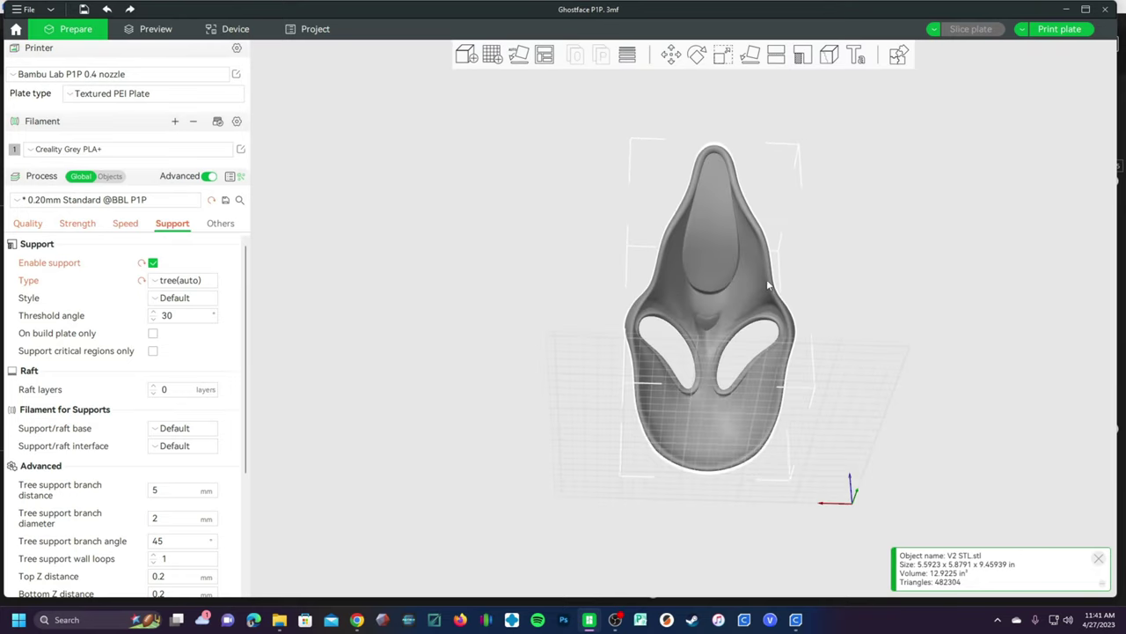
Open Support Painting, tilt to the crown, and enlarge the pen size to 4.95
{"action": "left_click", "coordinate": [801, 56]}
{"action": "left_click_drag", "start_coordinate": [564, 312], "coordinate": [561, 284]}
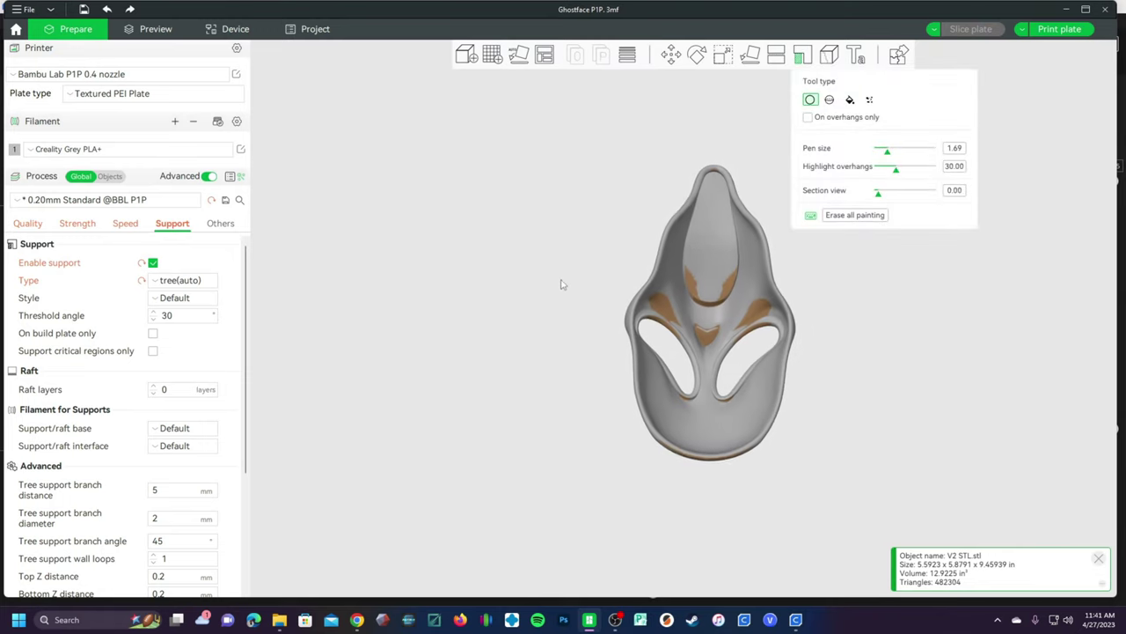
{"action": "scroll", "coordinate": [706, 221], "scroll_direction": "up", "scroll_amount": 6}
{"action": "scroll", "coordinate": [618, 513], "scroll_direction": "down", "scroll_amount": 2}
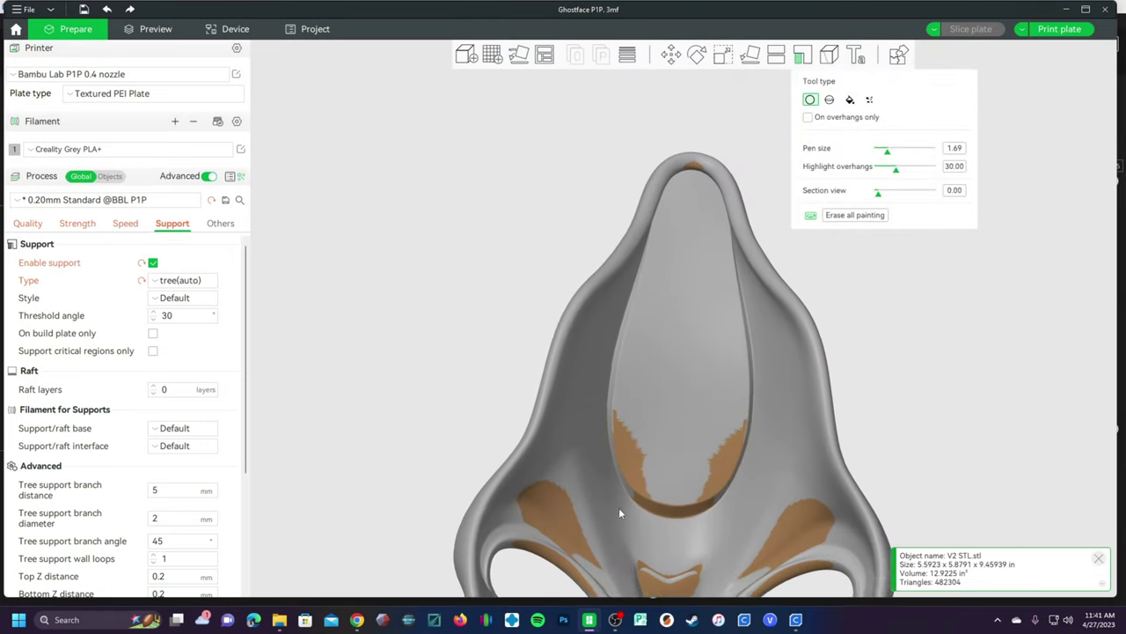
{"action": "left_click_drag", "start_coordinate": [618, 513], "coordinate": [627, 493]}
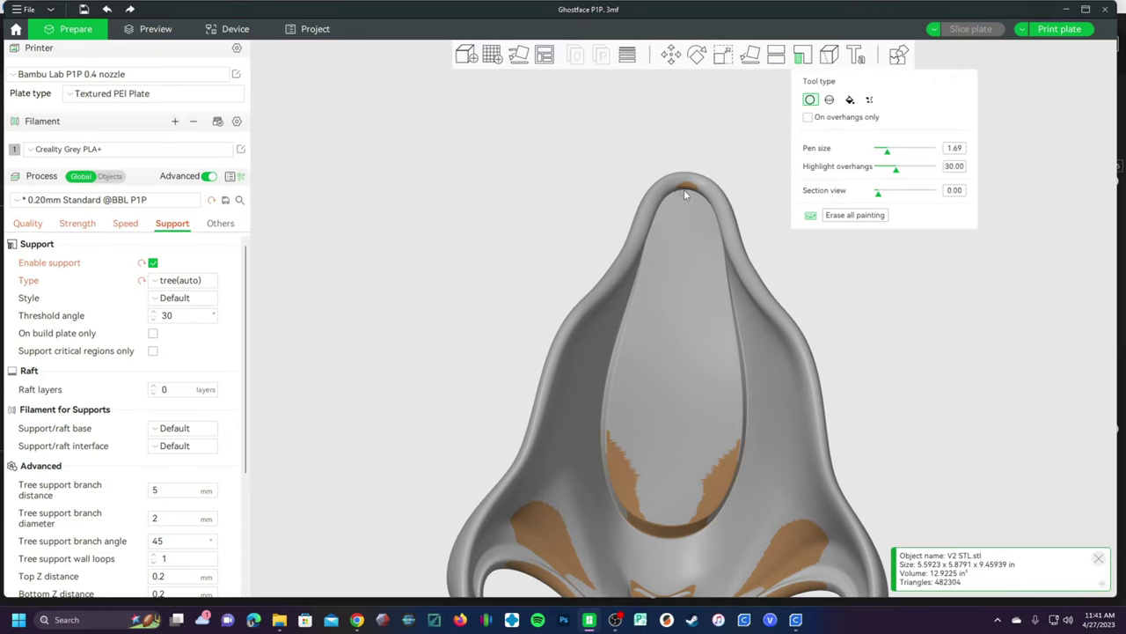
{"action": "left_click_drag", "start_coordinate": [887, 151], "coordinate": [910, 154]}
Paint a support blocker on the crown tip and orbit around to check it
{"action": "mouse_move", "coordinate": [691, 195]}
{"action": "left_mouse_down"}
{"action": "mouse_move", "coordinate": [673, 194]}
{"action": "mouse_move", "coordinate": [695, 185]}
{"action": "mouse_move", "coordinate": [695, 197]}
{"action": "left_mouse_up"}
{"action": "left_click_drag", "start_coordinate": [551, 237], "coordinate": [565, 249]}
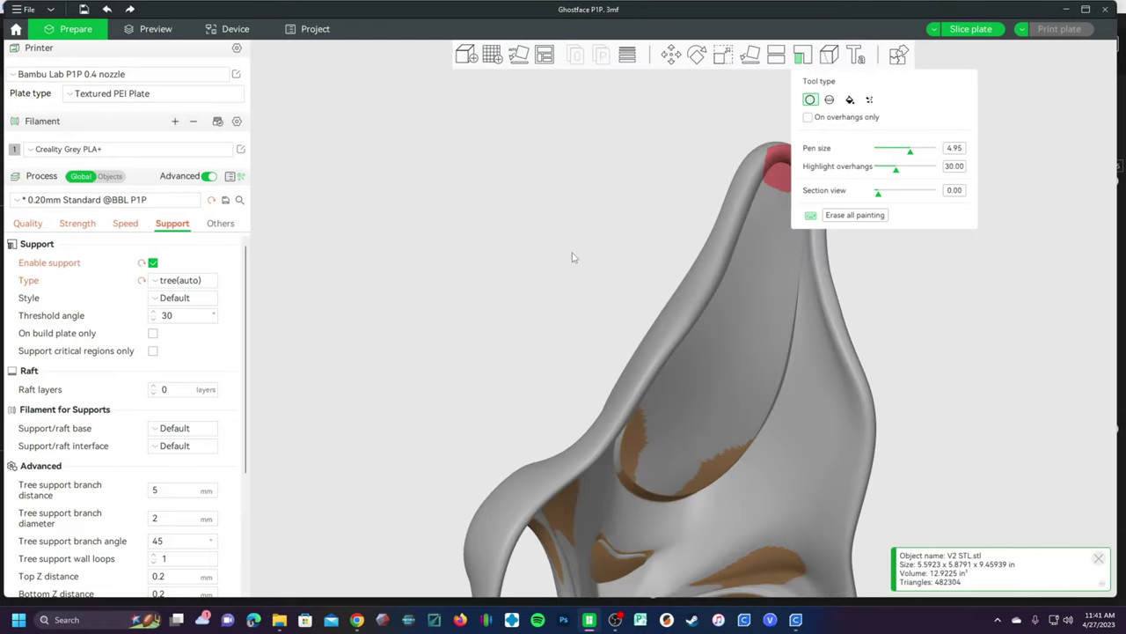
{"action": "mouse_move", "coordinate": [572, 258]}
{"action": "left_mouse_down"}
{"action": "mouse_move", "coordinate": [496, 270]}
{"action": "mouse_move", "coordinate": [563, 274]}
{"action": "mouse_move", "coordinate": [544, 275]}
{"action": "mouse_move", "coordinate": [540, 257]}
{"action": "mouse_move", "coordinate": [616, 175]}
{"action": "left_mouse_up"}
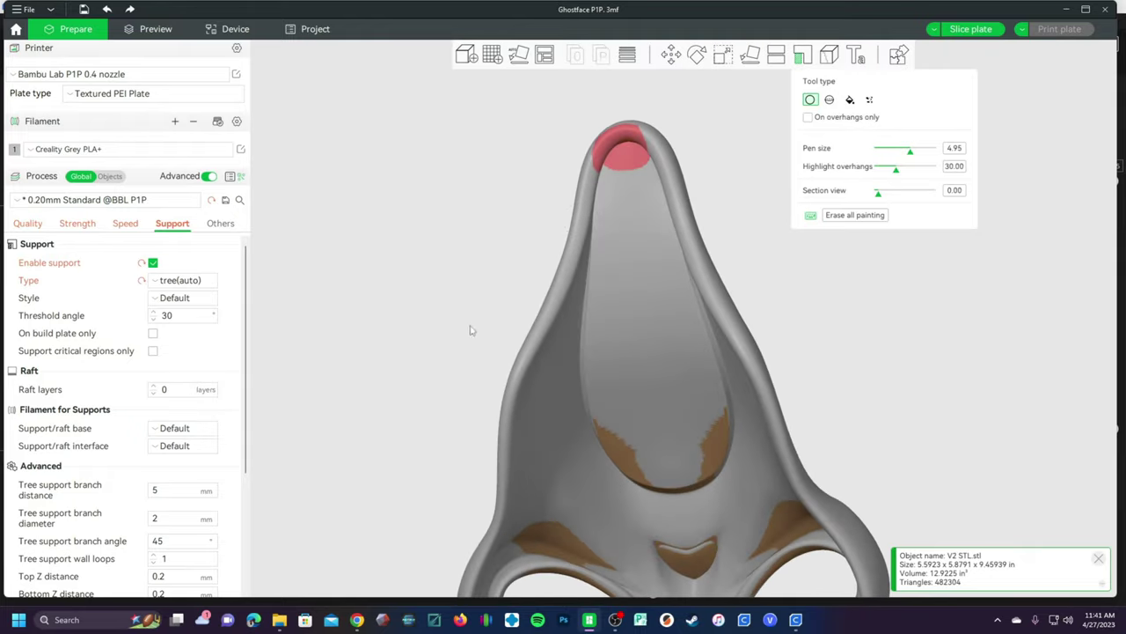
{"action": "scroll", "coordinate": [464, 339], "scroll_direction": "down", "scroll_amount": 5}
{"action": "scroll", "coordinate": [510, 389], "scroll_direction": "up", "scroll_amount": 1}
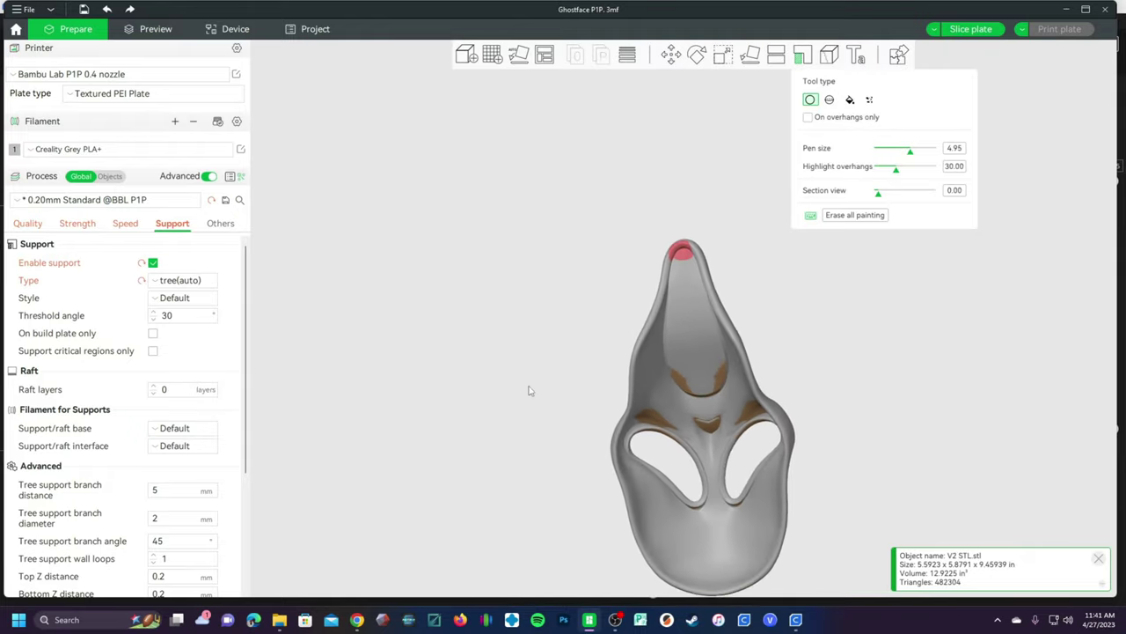
{"action": "mouse_move", "coordinate": [528, 390]}
{"action": "left_mouse_down"}
{"action": "mouse_move", "coordinate": [545, 352]}
{"action": "mouse_move", "coordinate": [574, 390]}
{"action": "mouse_move", "coordinate": [537, 369]}
{"action": "mouse_move", "coordinate": [528, 334]}
{"action": "left_mouse_up"}
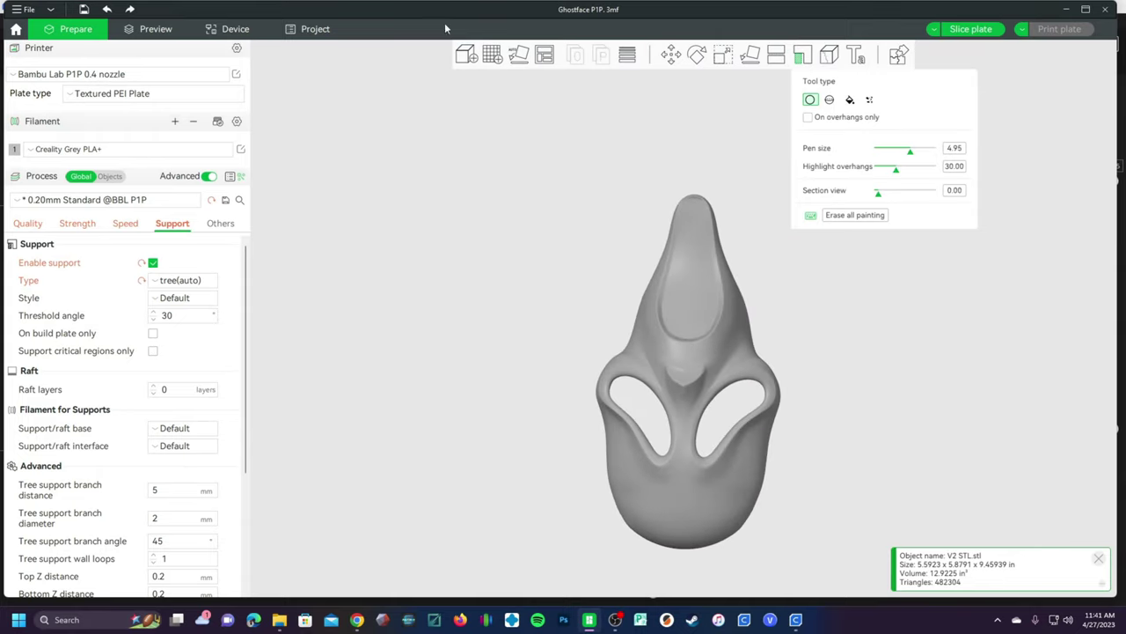
Paint test enforcer and blocker strokes across the chin, then undo them
{"action": "left_click_drag", "start_coordinate": [460, 340], "coordinate": [559, 246]}
{"action": "scroll", "coordinate": [693, 416], "scroll_direction": "up", "scroll_amount": 1}
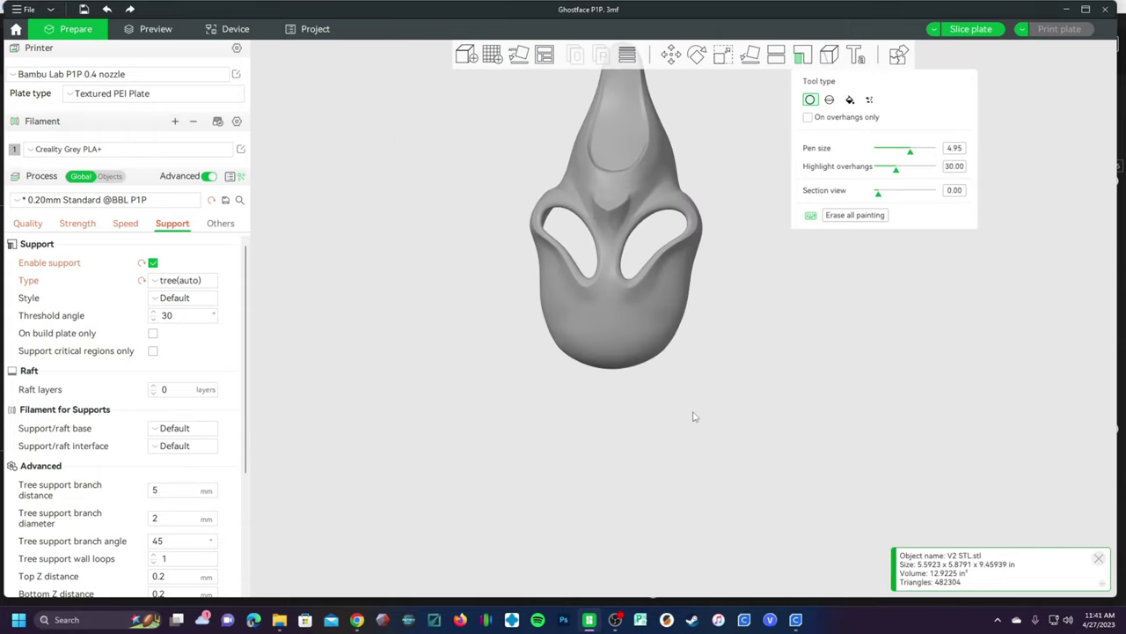
{"action": "scroll", "coordinate": [693, 416], "scroll_direction": "up", "scroll_amount": 3}
{"action": "left_click_drag", "start_coordinate": [488, 445], "coordinate": [567, 365]}
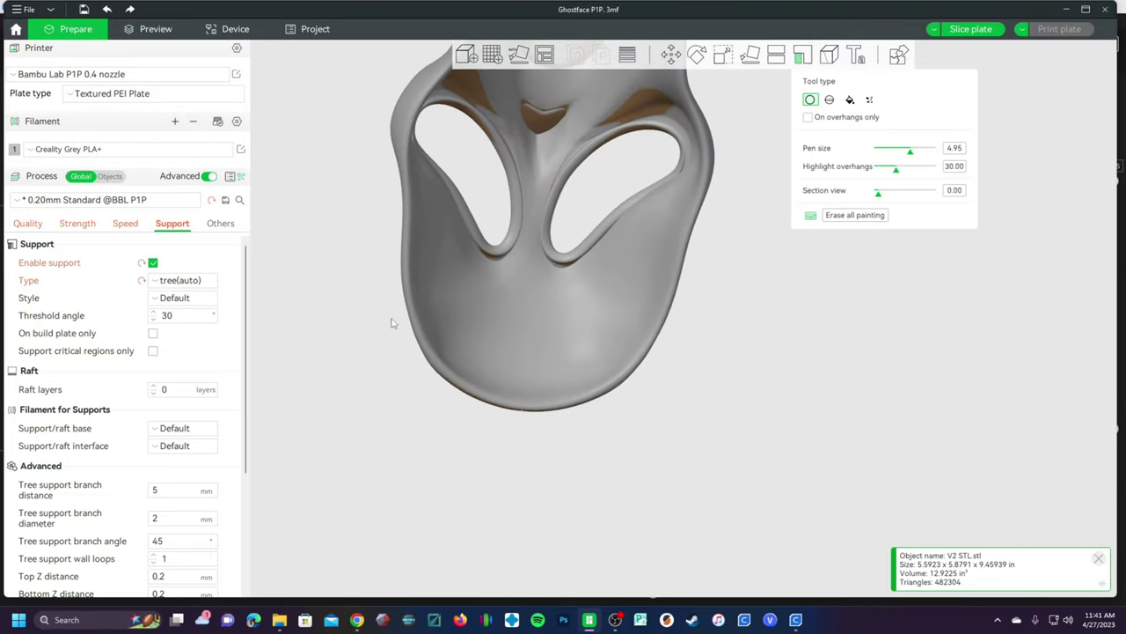
{"action": "left_click_drag", "start_coordinate": [500, 431], "coordinate": [435, 296]}
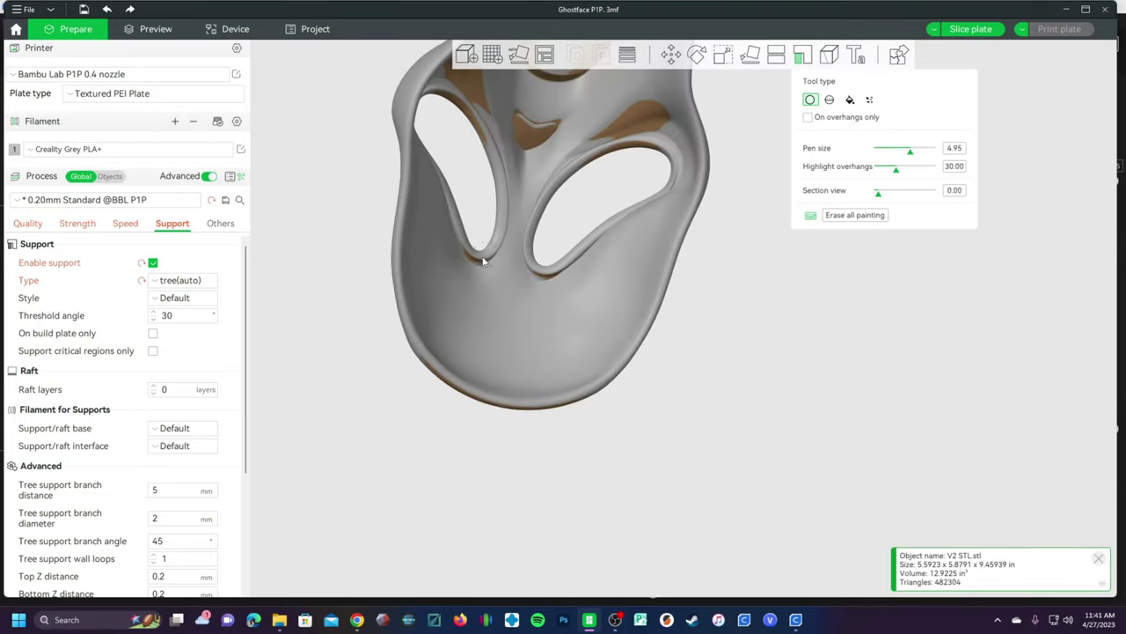
{"action": "left_click_drag", "start_coordinate": [719, 381], "coordinate": [824, 353]}
{"action": "left_click_drag", "start_coordinate": [523, 300], "coordinate": [595, 297]}
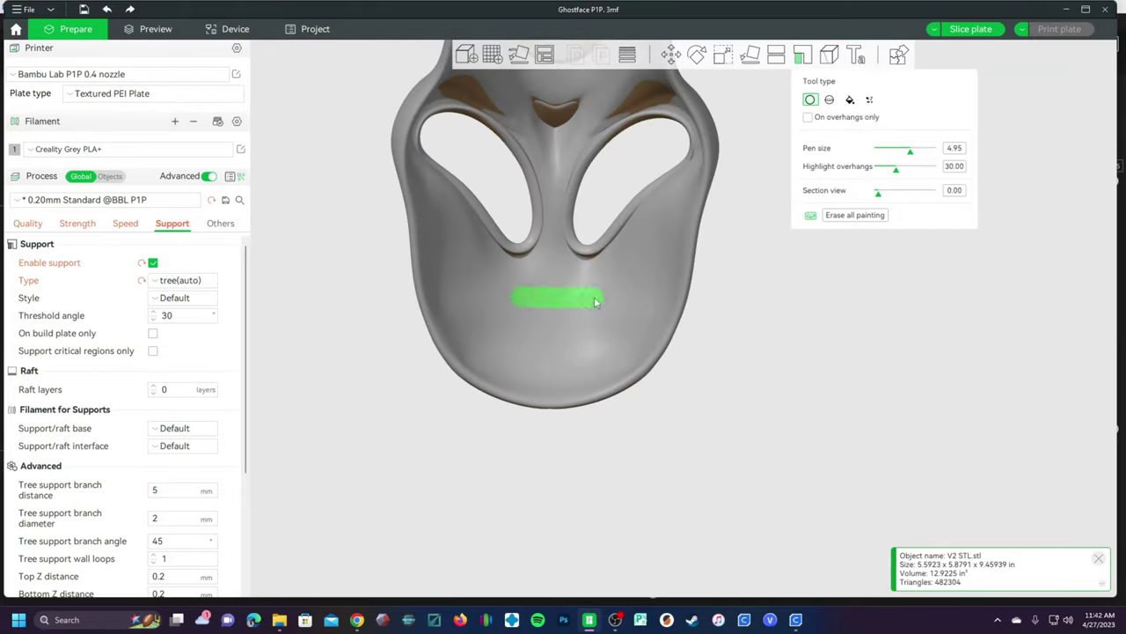
{"action": "right_click_drag", "start_coordinate": [519, 341], "coordinate": [604, 337]}
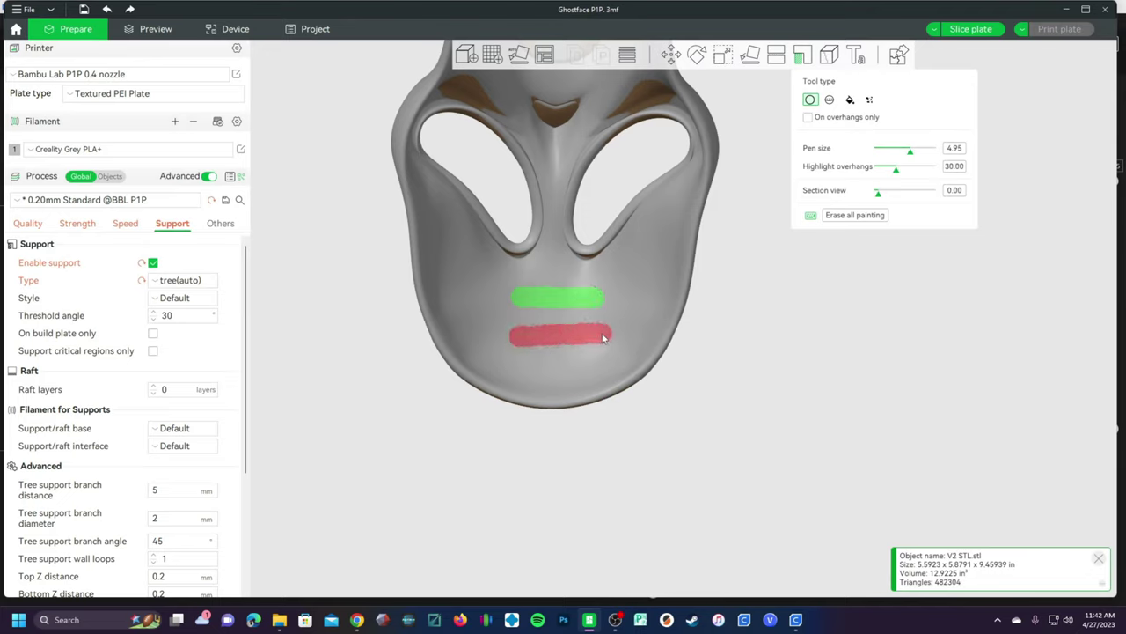
{"action": "key", "text": "ctrl+z"}
{"action": "key", "text": "ctrl+z"}
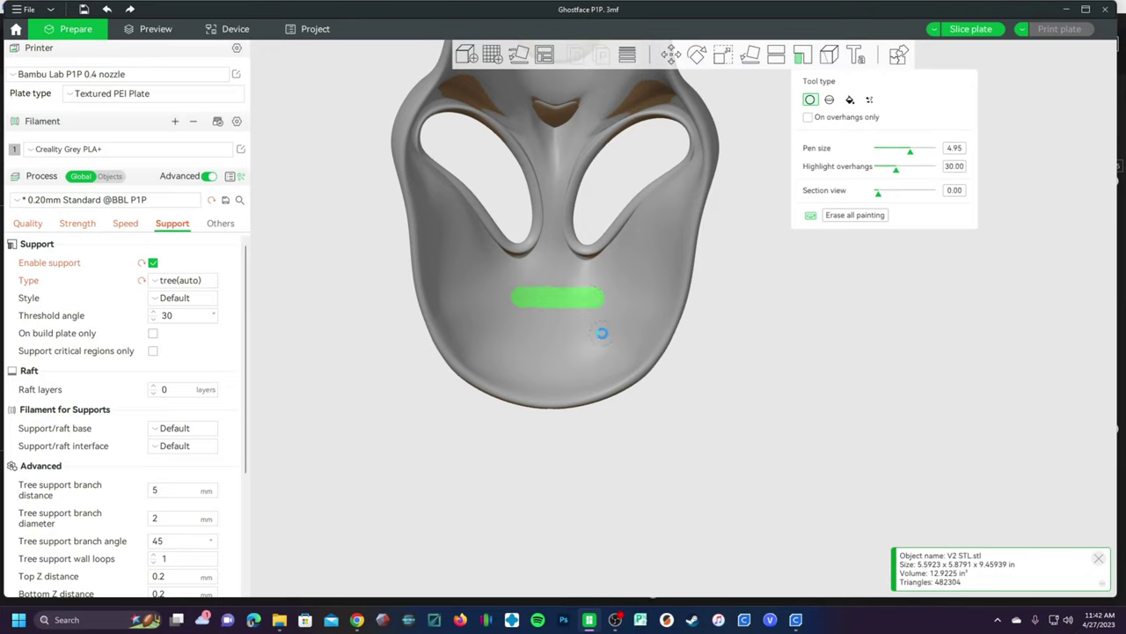
Turn the mask to a three-quarter view and shrink the pen size to 2.28
{"action": "left_click_drag", "start_coordinate": [471, 426], "coordinate": [490, 442]}
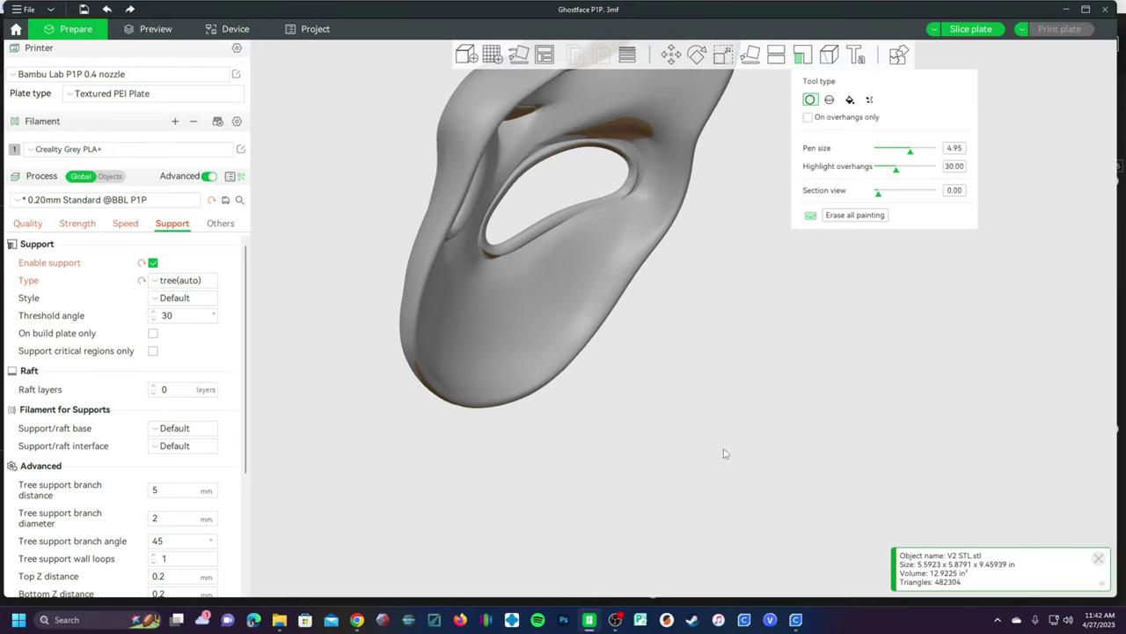
{"action": "left_click_drag", "start_coordinate": [724, 453], "coordinate": [758, 403]}
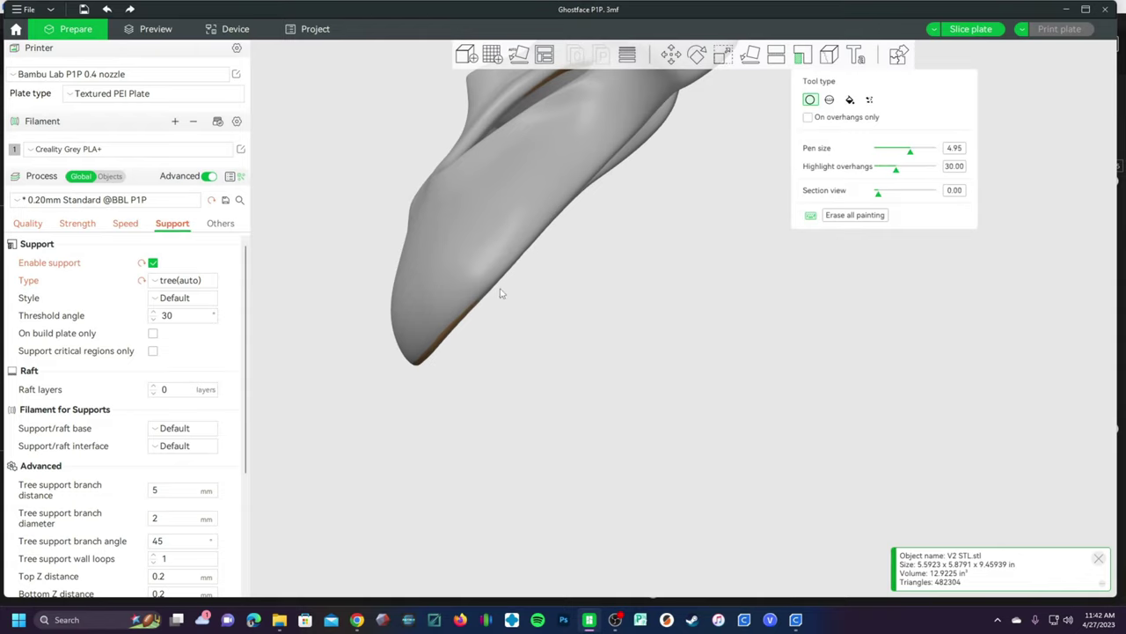
{"action": "left_click_drag", "start_coordinate": [543, 340], "coordinate": [617, 380]}
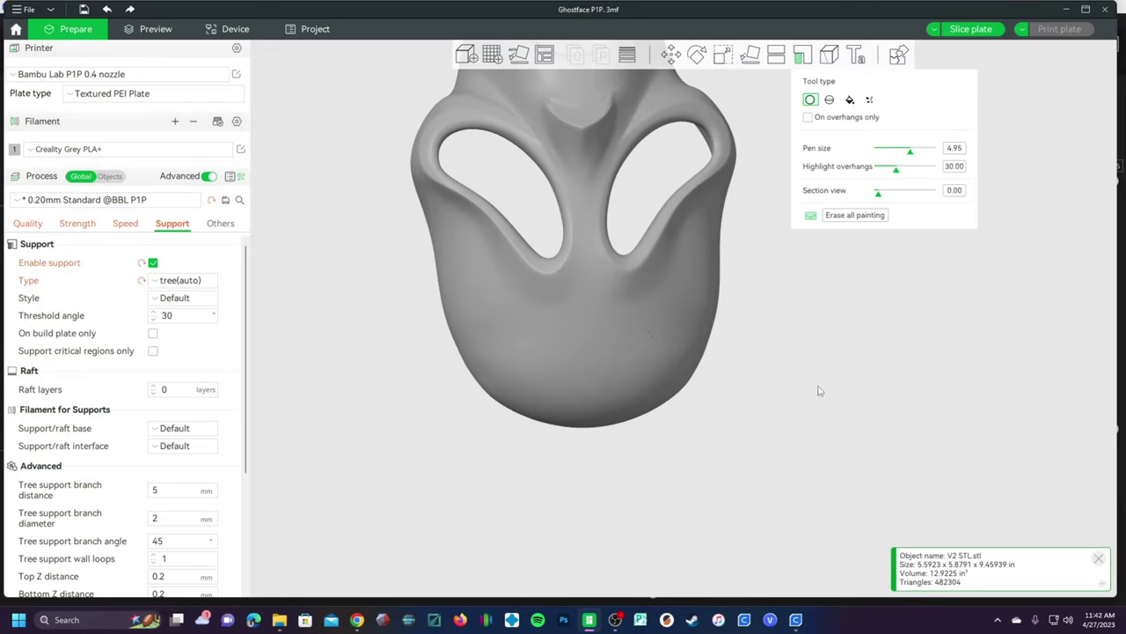
{"action": "left_click_drag", "start_coordinate": [818, 391], "coordinate": [791, 271]}
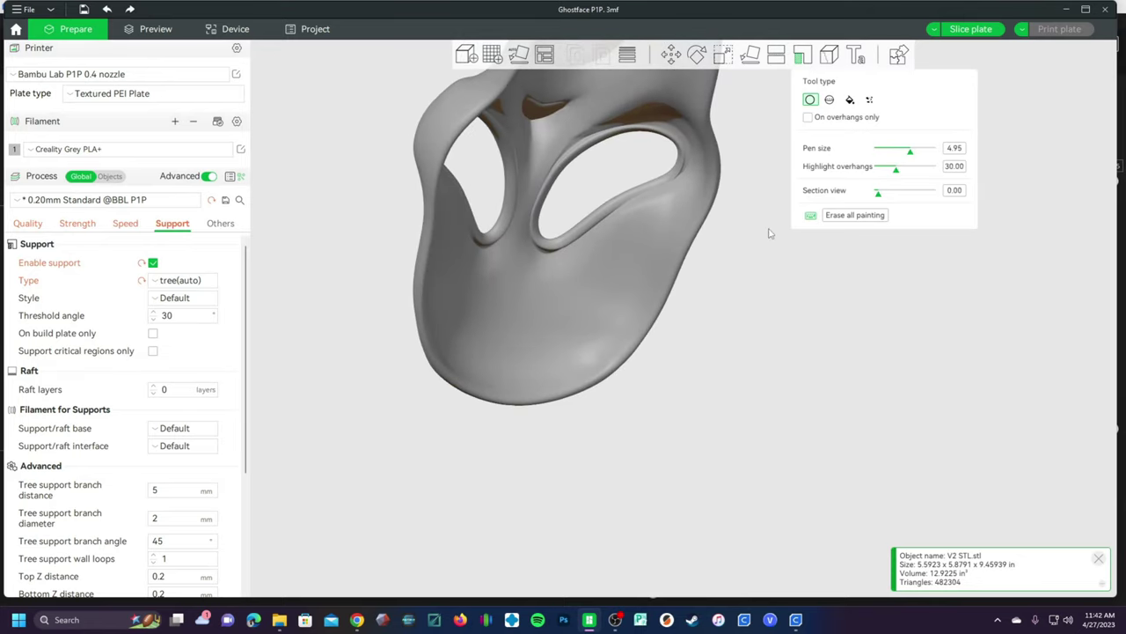
{"action": "left_click", "coordinate": [891, 152]}
Zoom in and paint a support-enforcer strip down the mask's inner left side
{"action": "scroll", "coordinate": [383, 381], "scroll_direction": "up", "scroll_amount": 5}
{"action": "right_click_drag", "start_coordinate": [696, 420], "coordinate": [950, 455]}
{"action": "left_click_drag", "start_coordinate": [950, 455], "coordinate": [873, 466]}
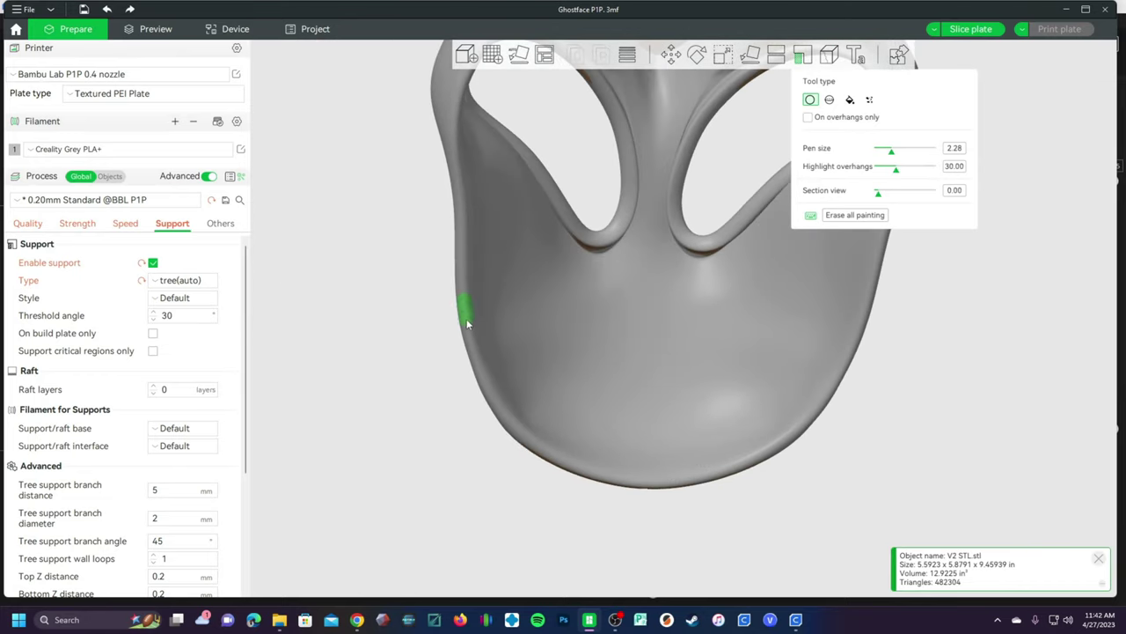
{"action": "left_click_drag", "start_coordinate": [470, 342], "coordinate": [475, 359]}
{"action": "left_click_drag", "start_coordinate": [915, 393], "coordinate": [907, 392]}
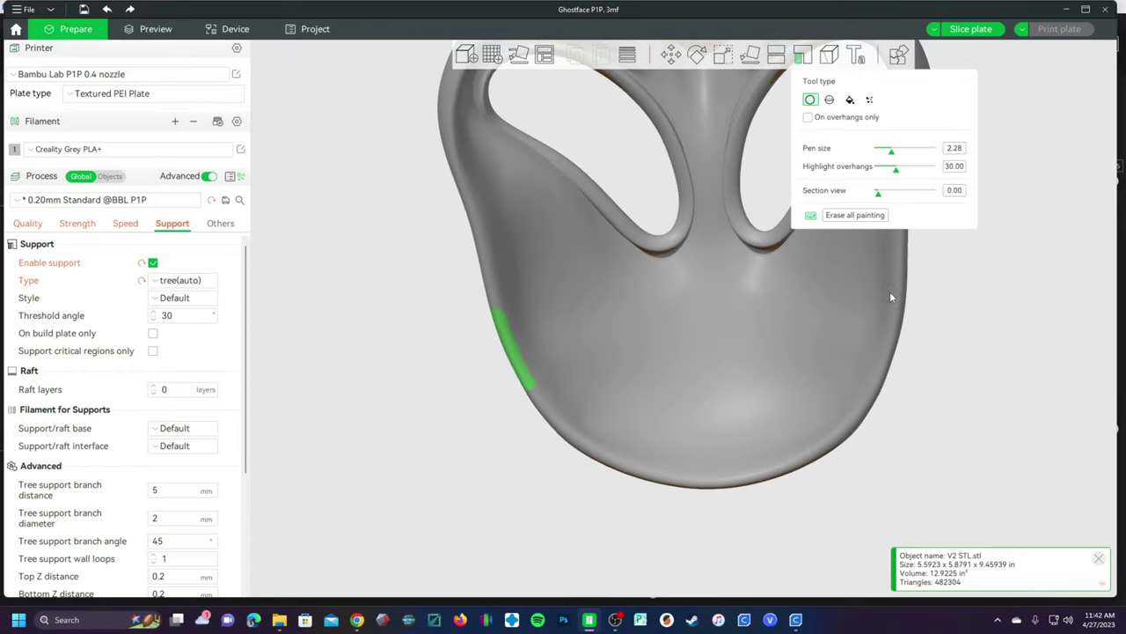
Paint enforcer strips down the inner right side, then slice the plate
{"action": "left_click_drag", "start_coordinate": [897, 290], "coordinate": [885, 367]}
{"action": "mouse_move", "coordinate": [955, 413]}
{"action": "left_mouse_down"}
{"action": "mouse_move", "coordinate": [967, 443]}
{"action": "mouse_move", "coordinate": [953, 446]}
{"action": "mouse_move", "coordinate": [960, 454]}
{"action": "mouse_move", "coordinate": [1048, 438]}
{"action": "mouse_move", "coordinate": [836, 441]}
{"action": "mouse_move", "coordinate": [545, 296]}
{"action": "left_mouse_up"}
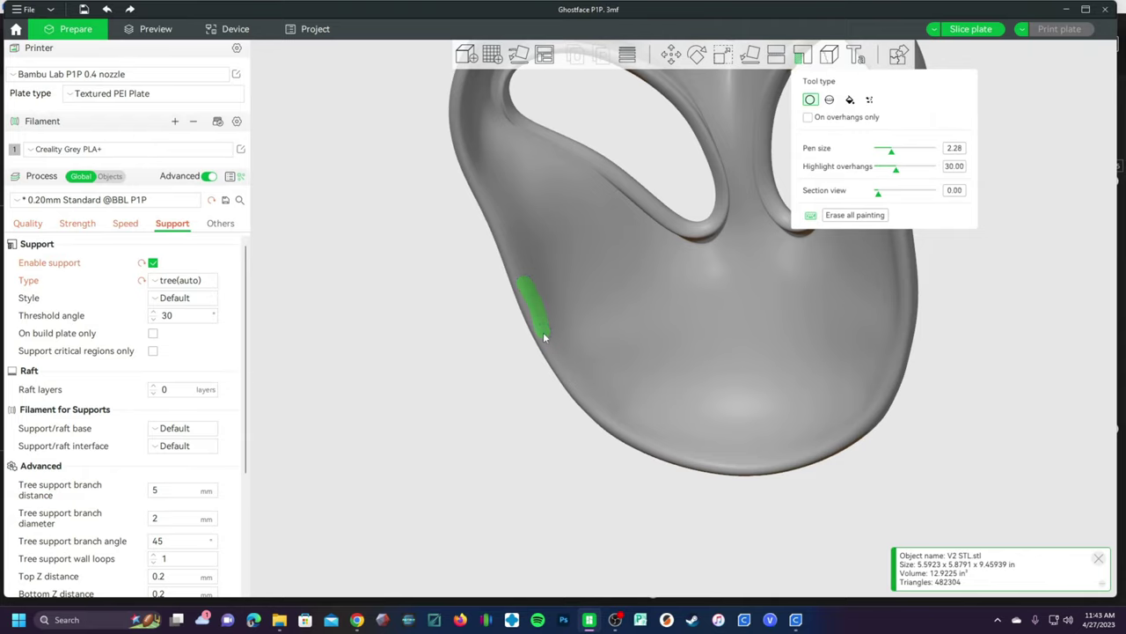
{"action": "mouse_move", "coordinate": [859, 347]}
{"action": "left_mouse_down"}
{"action": "mouse_move", "coordinate": [953, 382]}
{"action": "mouse_move", "coordinate": [933, 354]}
{"action": "left_mouse_up"}
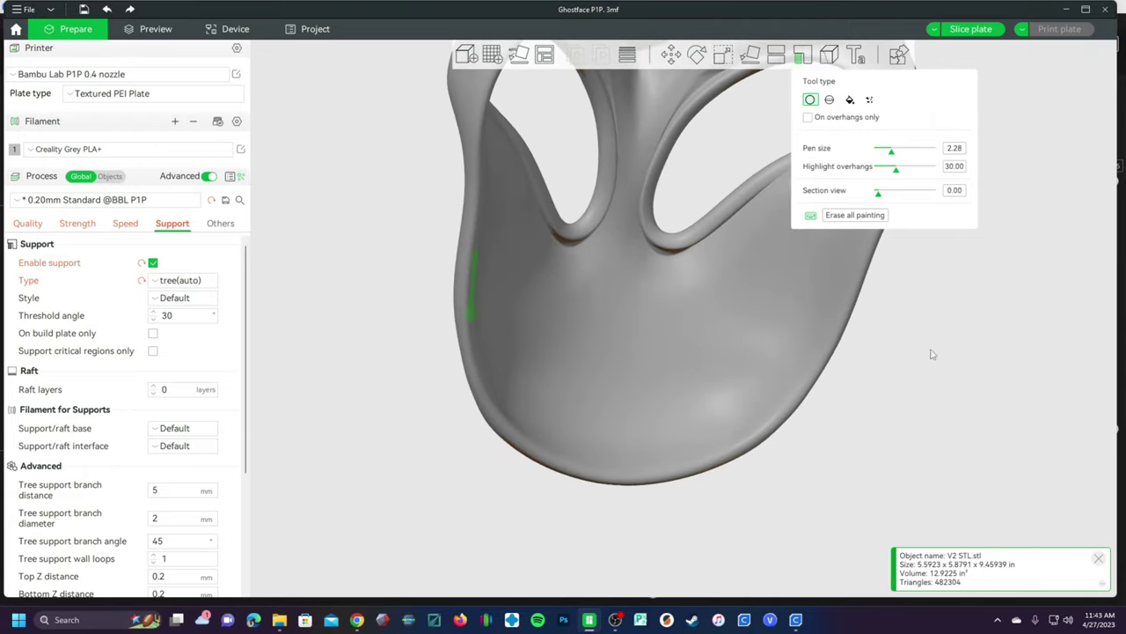
{"action": "mouse_move", "coordinate": [839, 320]}
{"action": "left_mouse_down"}
{"action": "mouse_move", "coordinate": [811, 373]}
{"action": "mouse_move", "coordinate": [835, 418]}
{"action": "mouse_move", "coordinate": [775, 422]}
{"action": "mouse_move", "coordinate": [869, 408]}
{"action": "mouse_move", "coordinate": [809, 414]}
{"action": "left_mouse_up"}
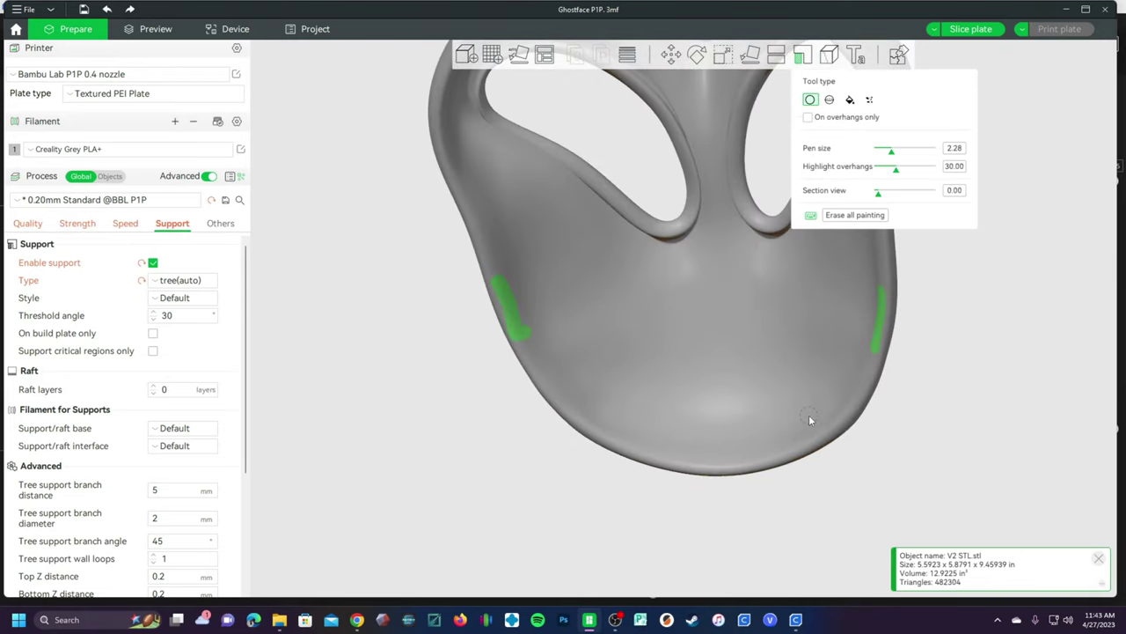
{"action": "left_click", "coordinate": [970, 28]}
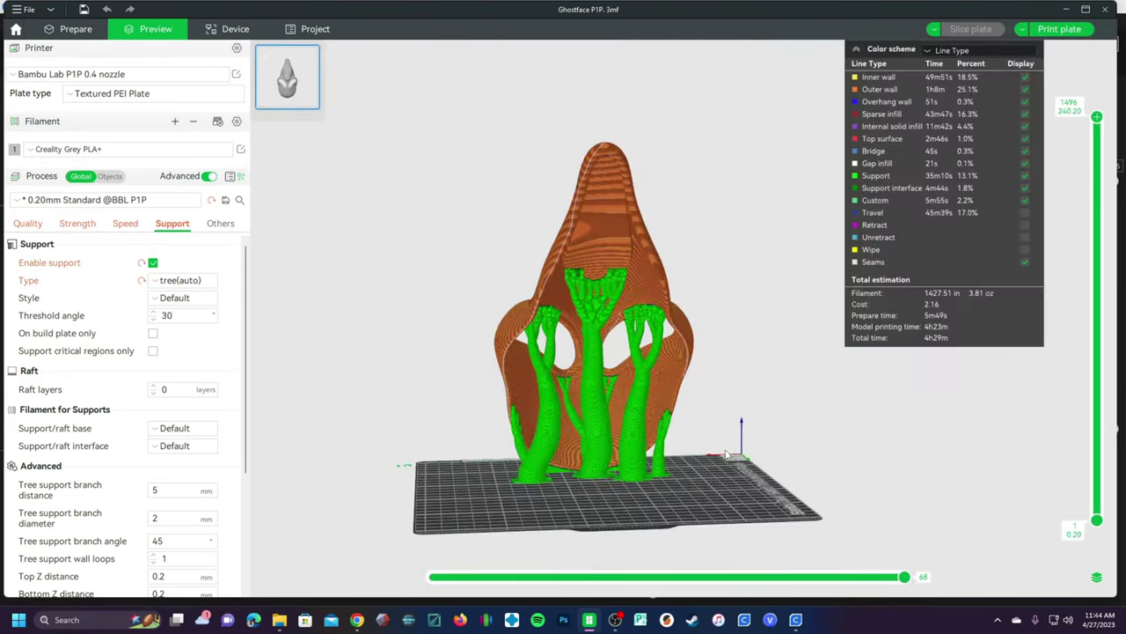
Orbit and zoom the preview to inspect the green tree supports rising inside the mask
{"action": "left_click_drag", "start_coordinate": [688, 270], "coordinate": [703, 225]}
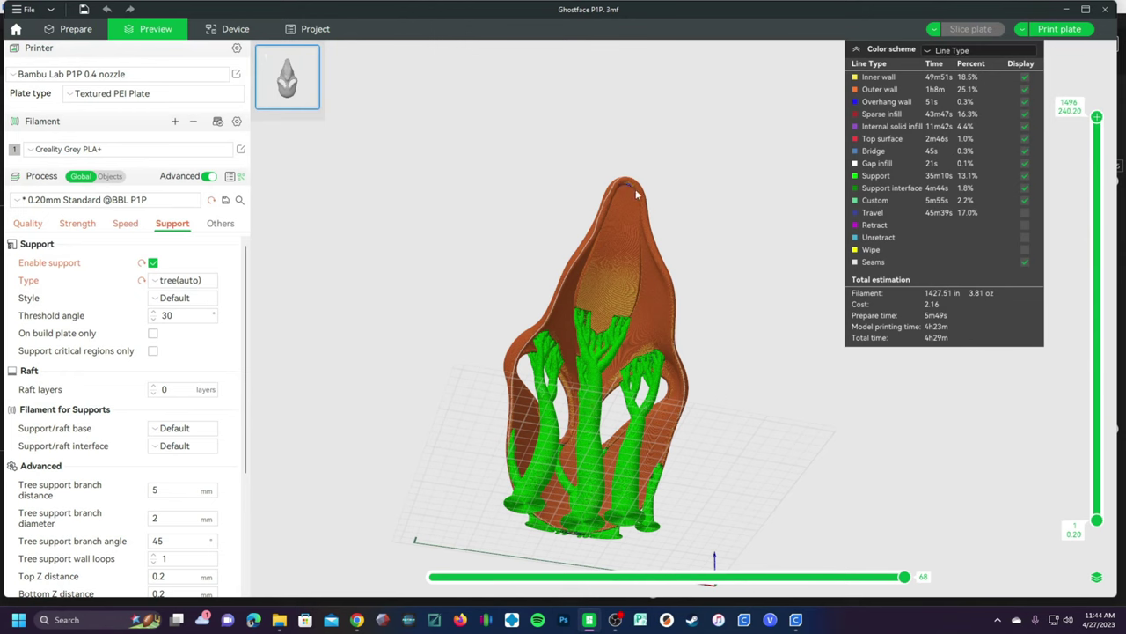
{"action": "left_click_drag", "start_coordinate": [635, 221], "coordinate": [594, 486]}
{"action": "scroll", "coordinate": [593, 482], "scroll_direction": "up", "scroll_amount": 8}
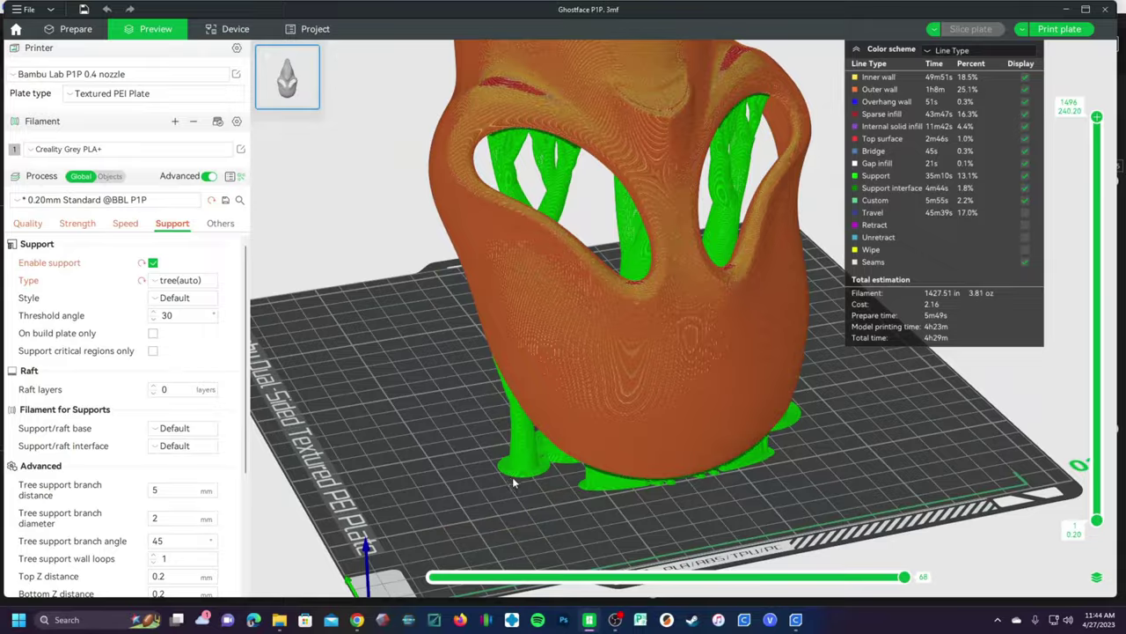
{"action": "left_click_drag", "start_coordinate": [512, 476], "coordinate": [746, 293]}
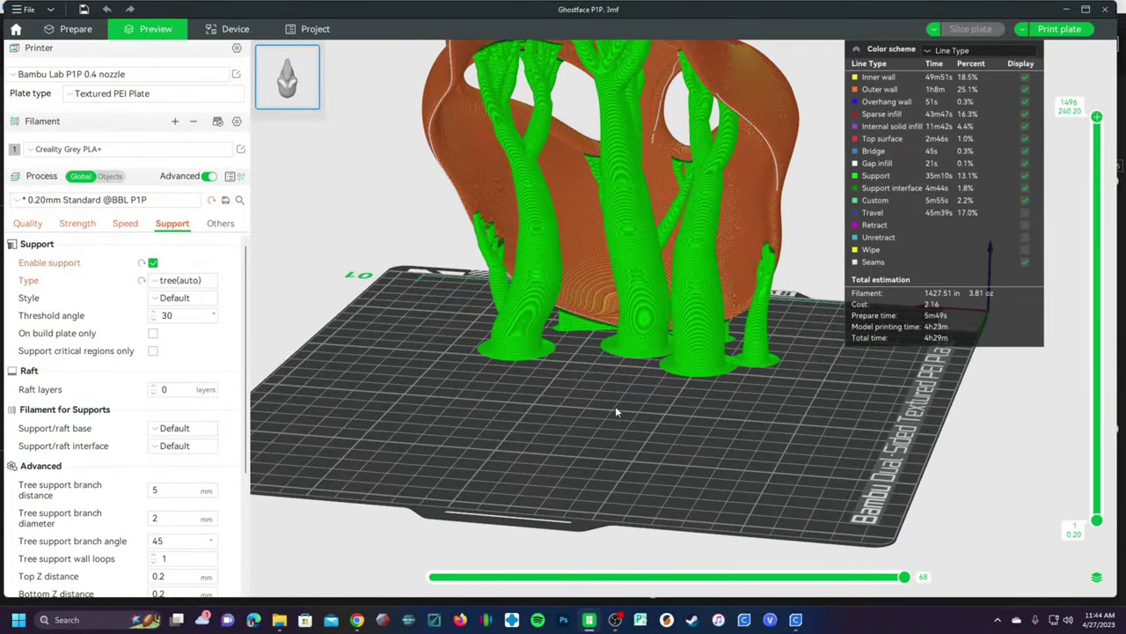
{"action": "left_click_drag", "start_coordinate": [616, 411], "coordinate": [685, 412]}
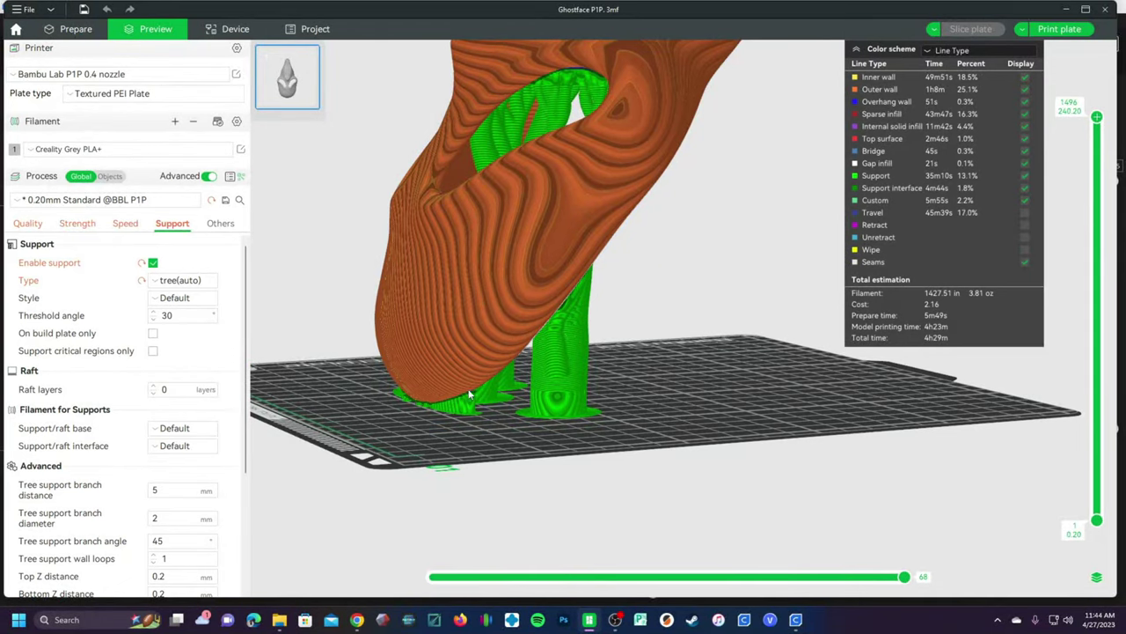
{"action": "left_click_drag", "start_coordinate": [489, 425], "coordinate": [695, 455]}
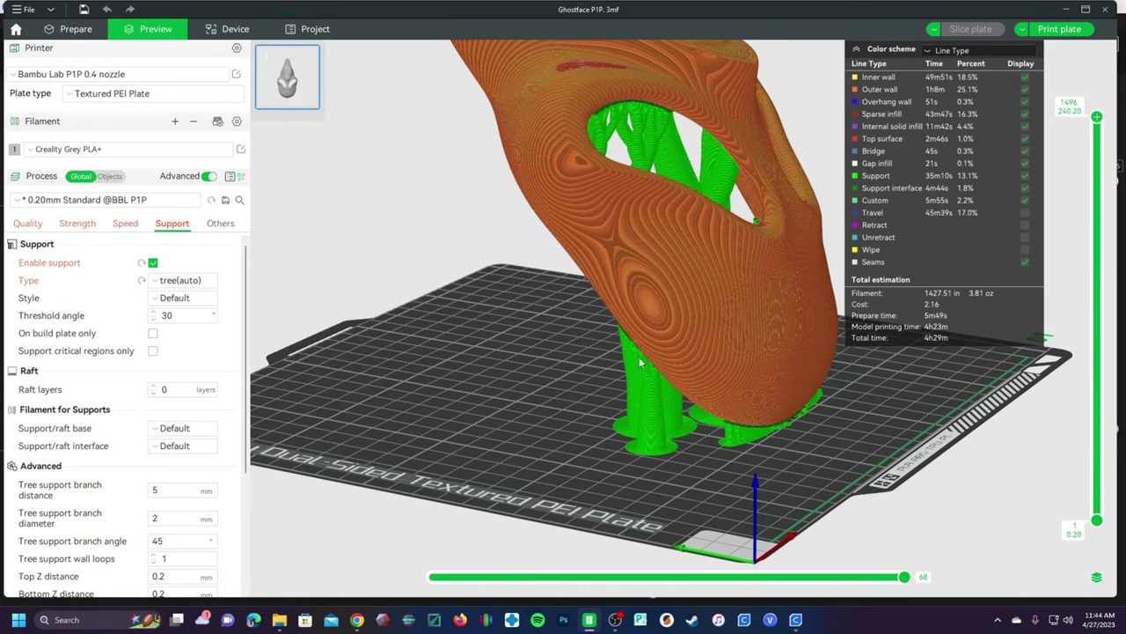
{"action": "left_click_drag", "start_coordinate": [641, 362], "coordinate": [705, 358]}
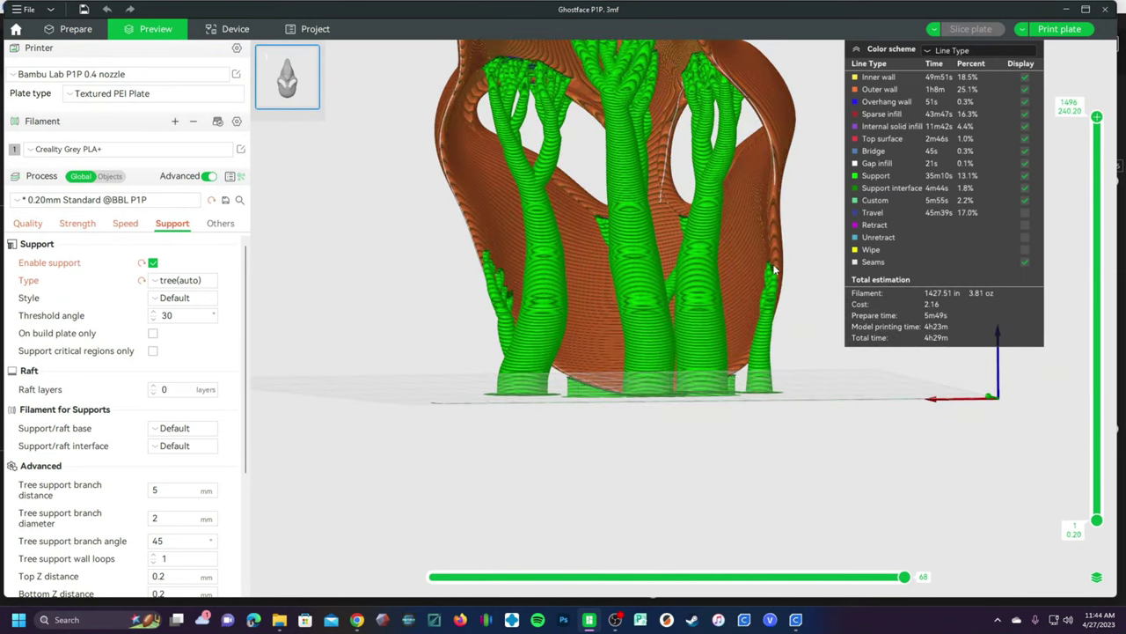
{"action": "left_click_drag", "start_coordinate": [526, 303], "coordinate": [442, 305]}
{"action": "left_click_drag", "start_coordinate": [395, 236], "coordinate": [432, 430]}
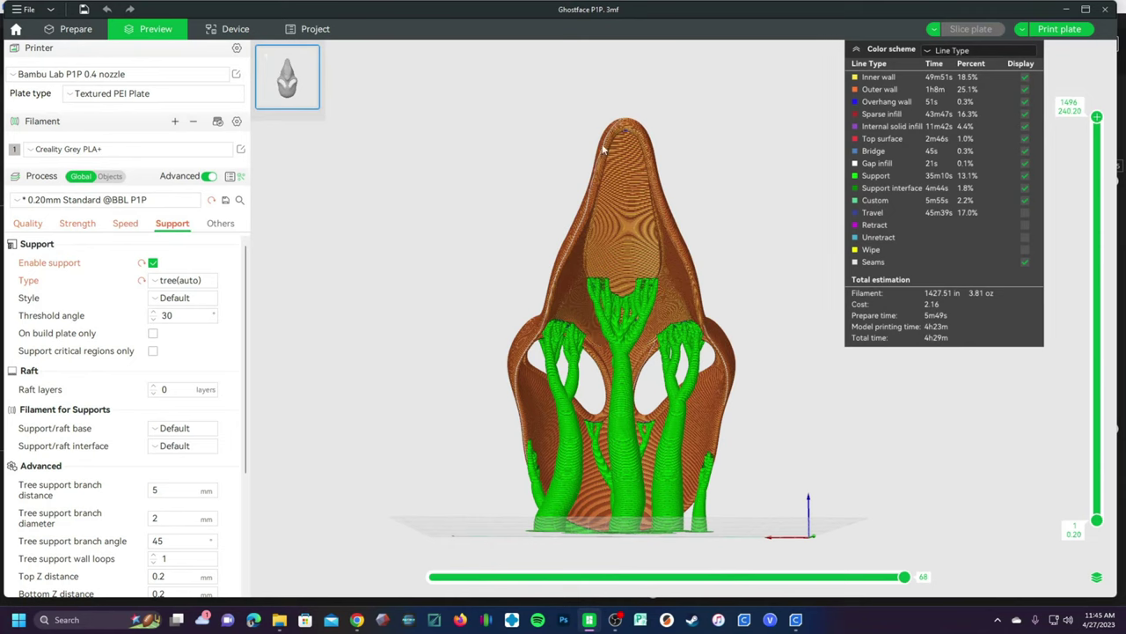
{"action": "left_click_drag", "start_coordinate": [523, 324], "coordinate": [355, 348]}
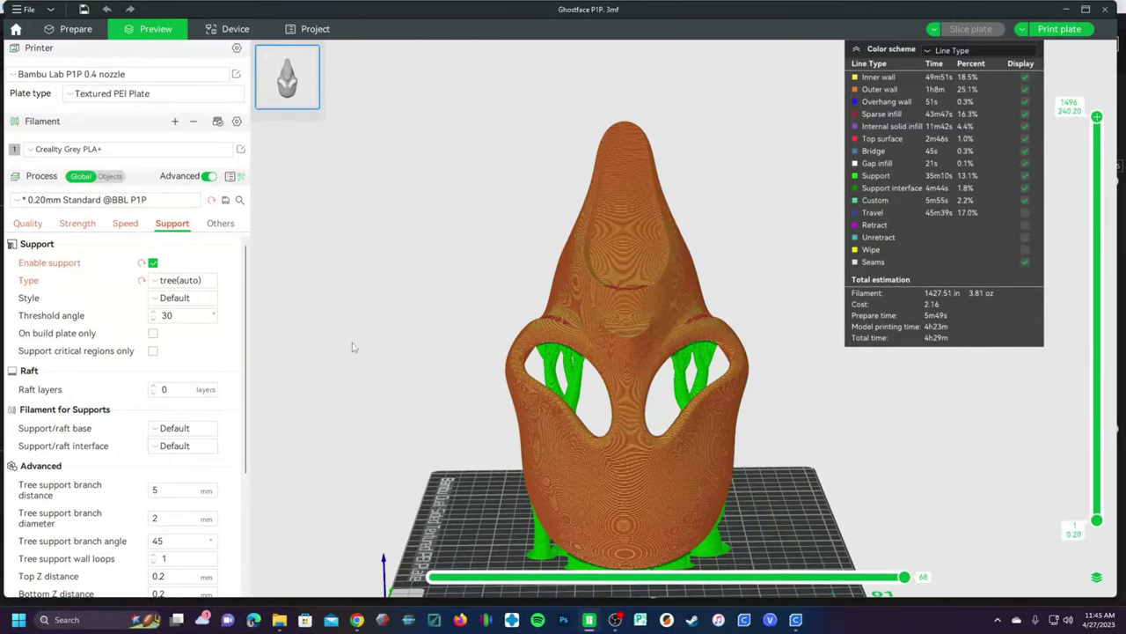
{"action": "scroll", "coordinate": [389, 351], "scroll_direction": "down", "scroll_amount": 3}
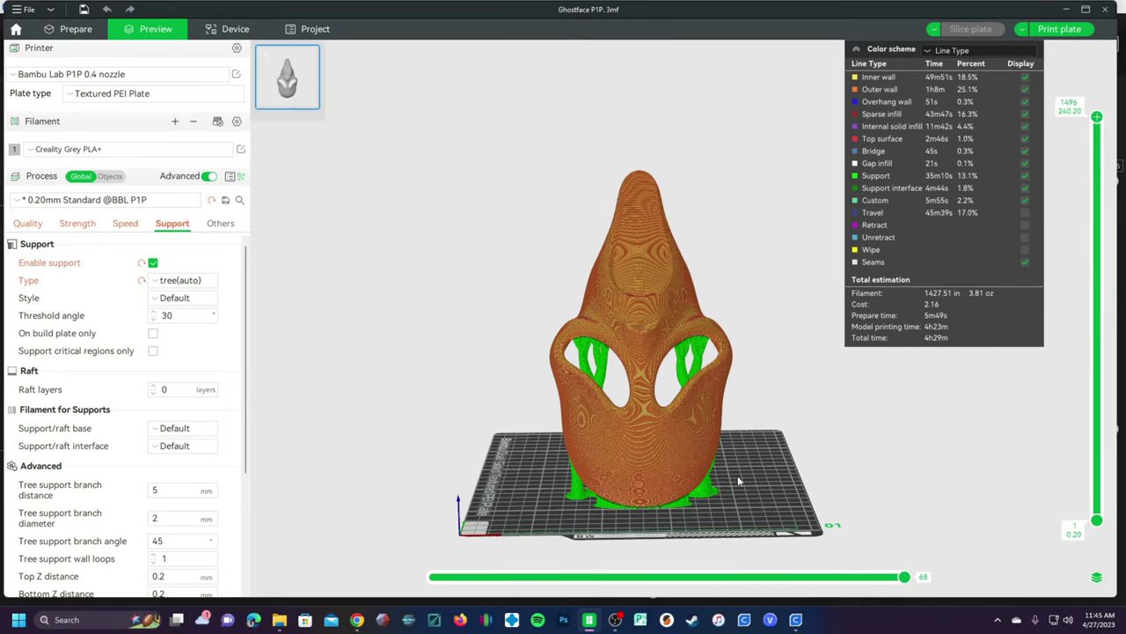
{"action": "left_click_drag", "start_coordinate": [753, 463], "coordinate": [474, 494]}
{"action": "scroll", "coordinate": [624, 493], "scroll_direction": "up", "scroll_amount": 3}
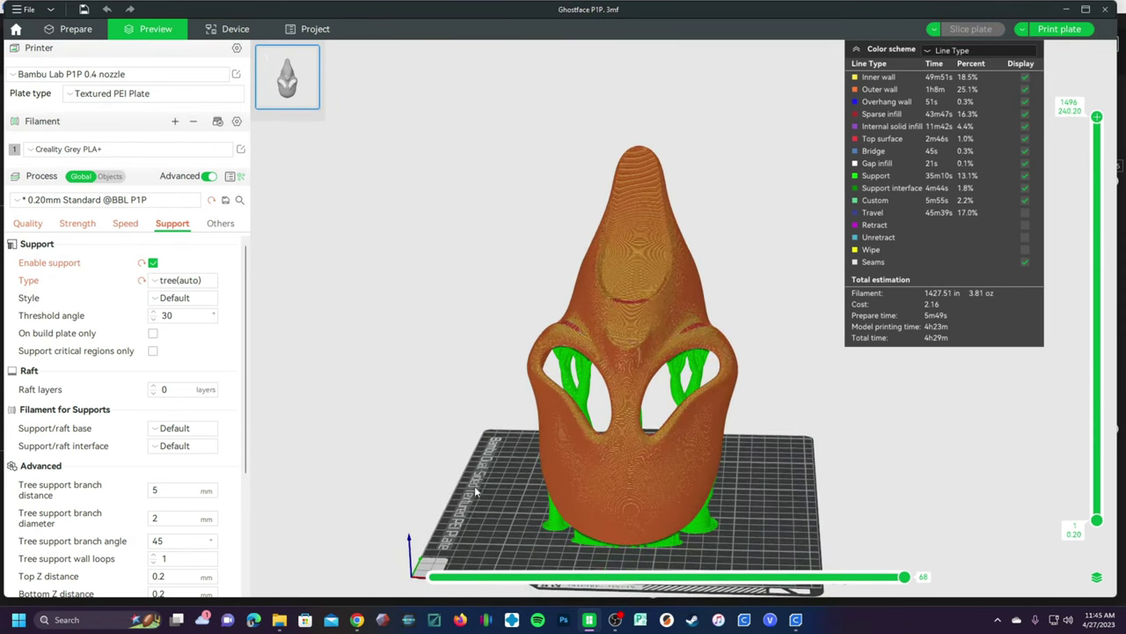
{"action": "left_click_drag", "start_coordinate": [475, 492], "coordinate": [622, 475]}
{"action": "left_click_drag", "start_coordinate": [517, 455], "coordinate": [617, 456]}
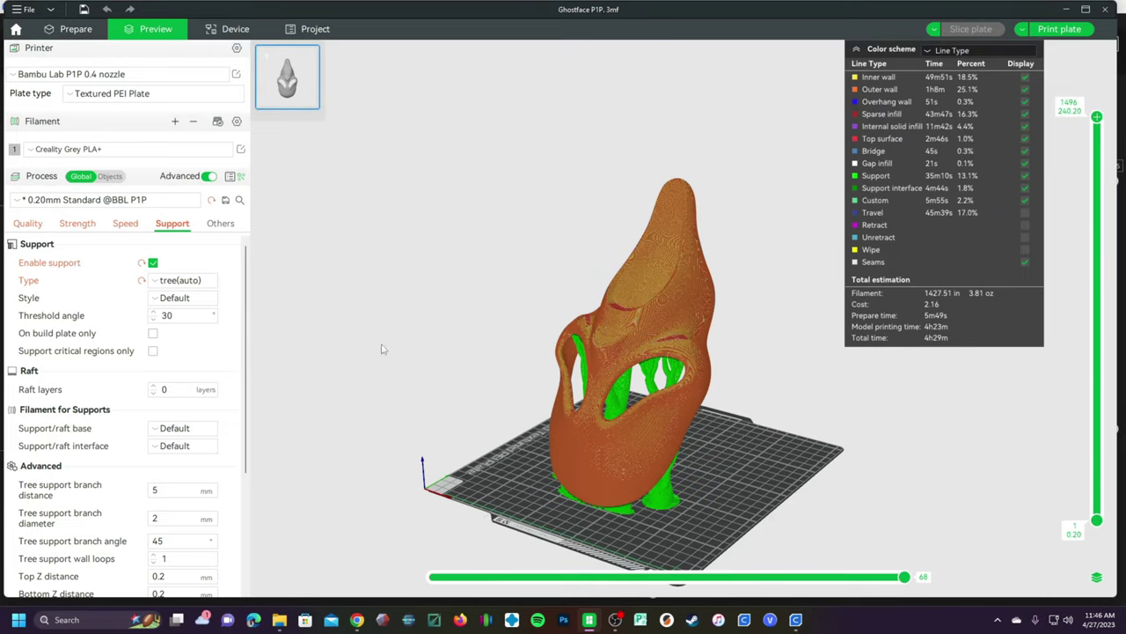
{"action": "left_click_drag", "start_coordinate": [497, 504], "coordinate": [736, 410]}
{"action": "scroll", "coordinate": [498, 422], "scroll_direction": "up", "scroll_amount": 3}
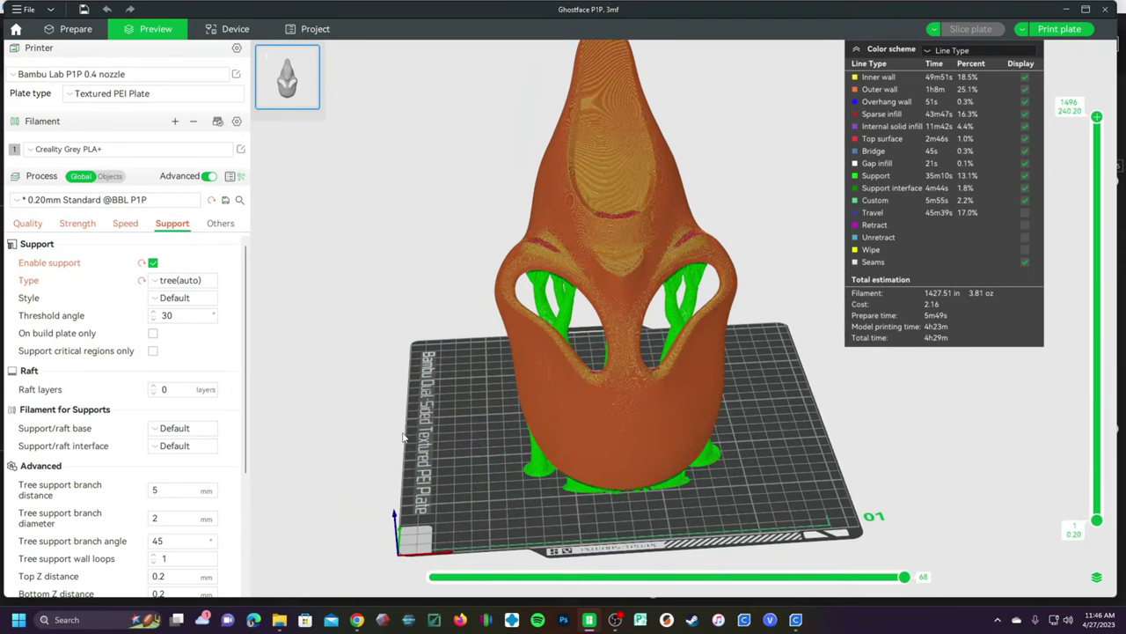